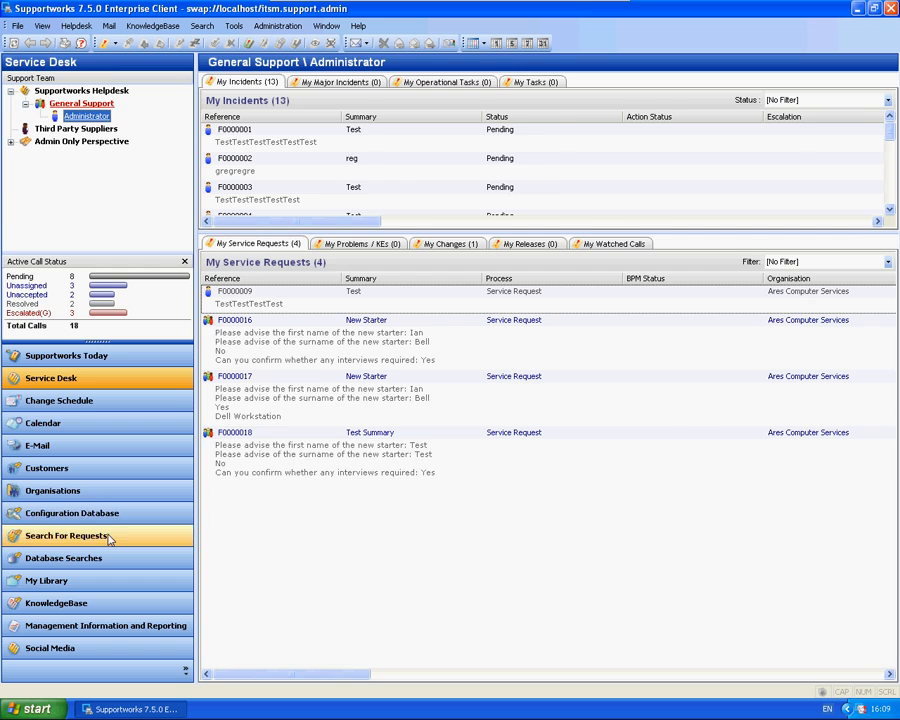
Step: Open the Search For Requests view and look over its available search fields
{"action": "left_click", "coordinate": [110, 537]}
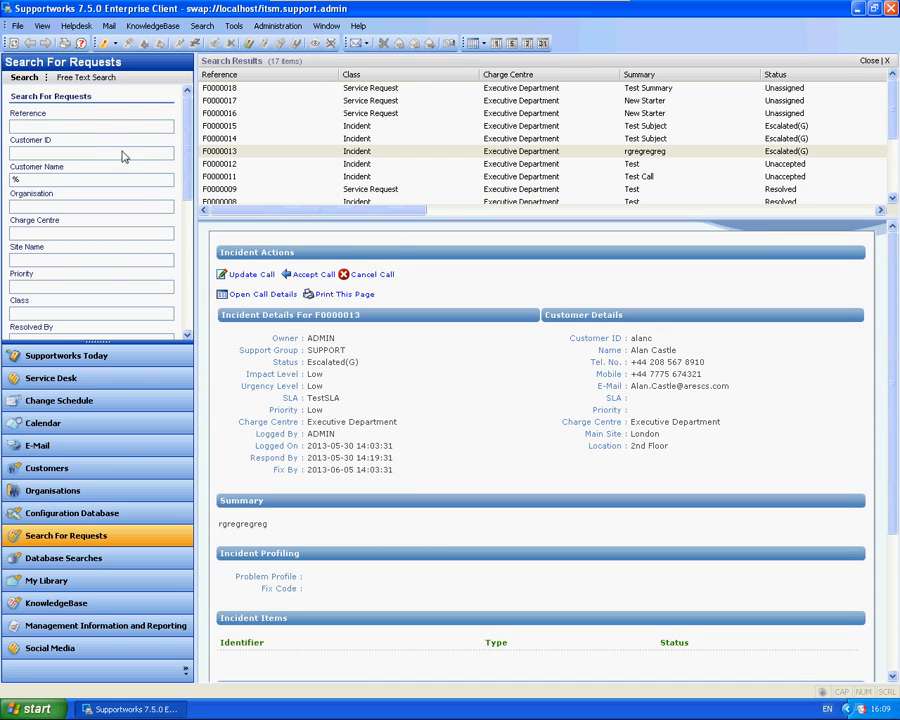
{"action": "left_click", "coordinate": [88, 131]}
{"action": "left_click_drag", "start_coordinate": [185, 131], "coordinate": [205, 94]}
Step: Open the current data dictionary for editing, display the Search For Calls View settings under Global Parameters > Views, and enlarge the editor
{"action": "left_click", "coordinate": [277, 25]}
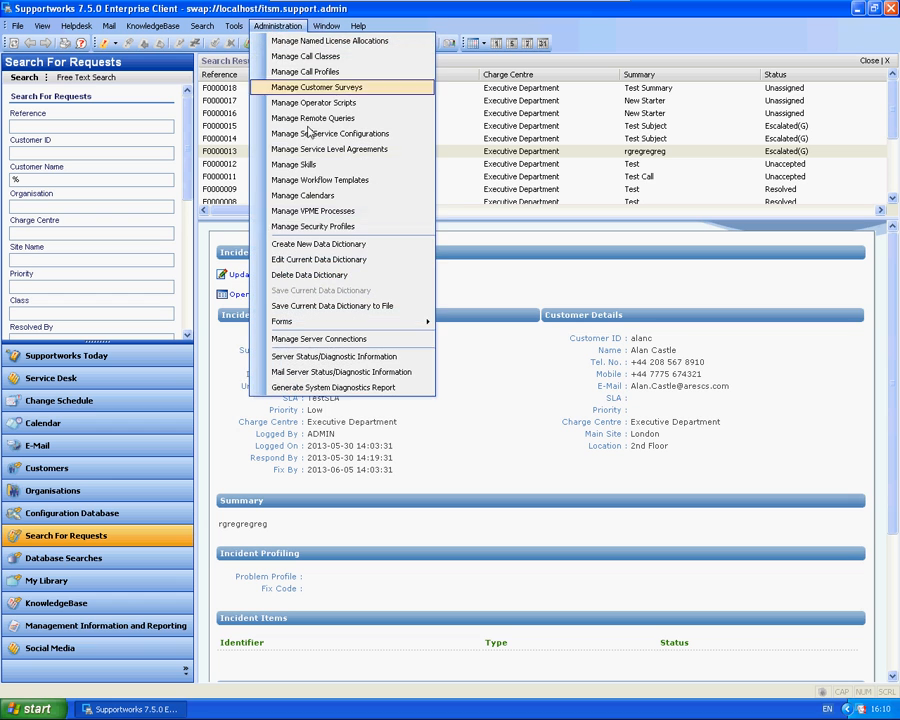
{"action": "left_click", "coordinate": [378, 261]}
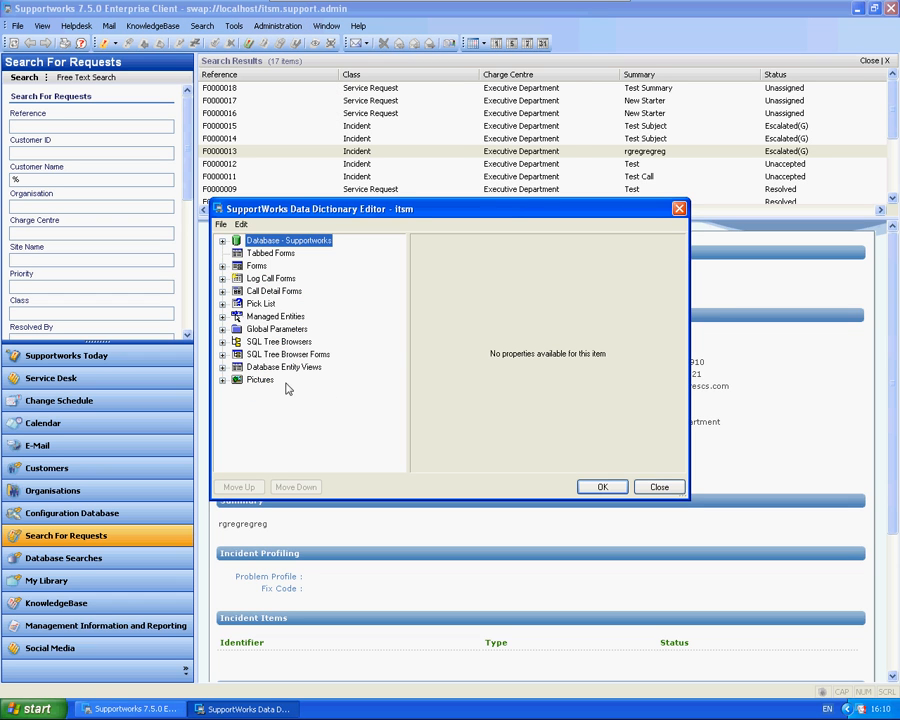
{"action": "left_click", "coordinate": [222, 329]}
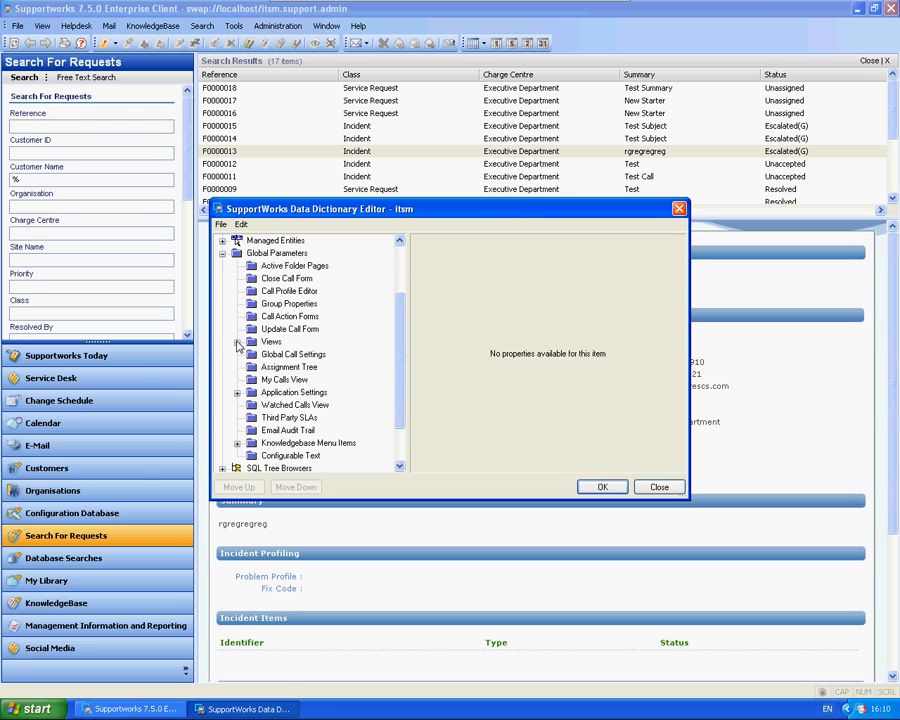
{"action": "left_click", "coordinate": [237, 342]}
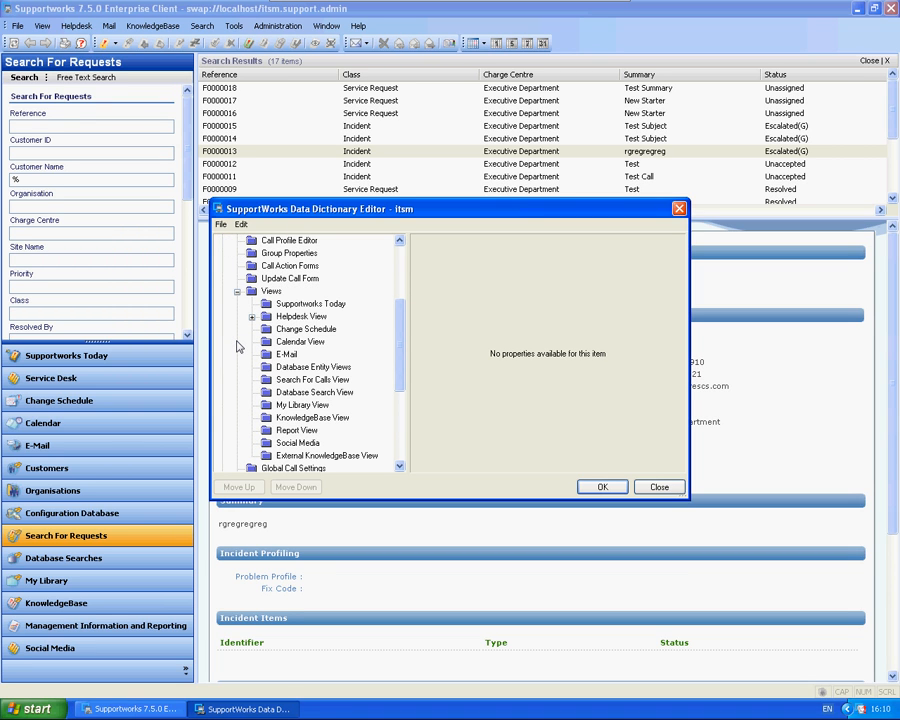
{"action": "left_click", "coordinate": [297, 380]}
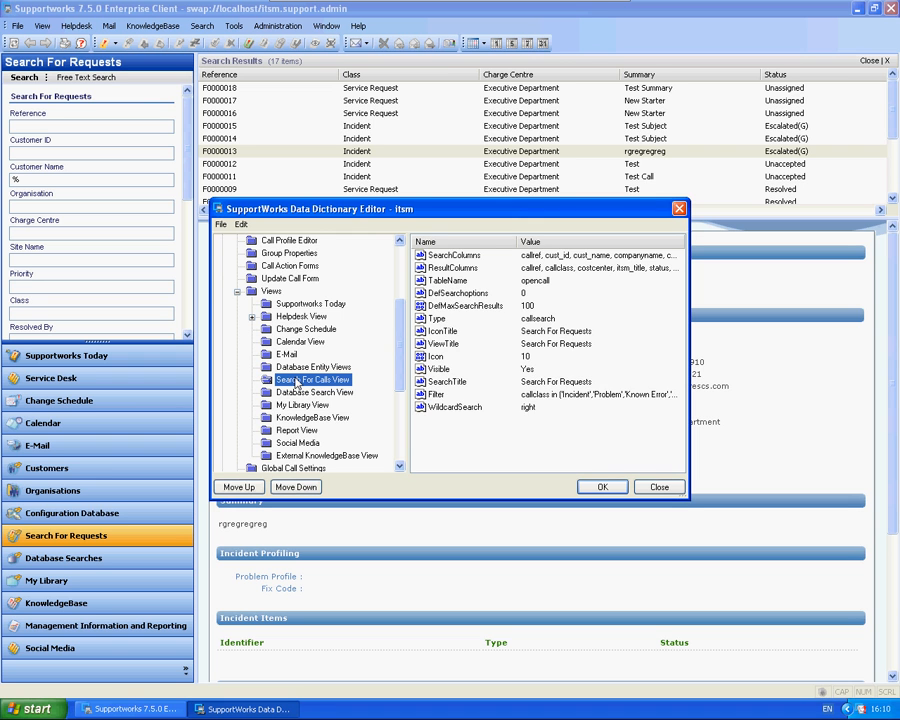
{"action": "left_click_drag", "start_coordinate": [425, 211], "coordinate": [262, 130]}
{"action": "left_click_drag", "start_coordinate": [524, 417], "coordinate": [811, 540]}
Step: Inspect the ResultColumns and SearchColumns values of the Search For Calls View without changing them
{"action": "left_click", "coordinate": [290, 174]}
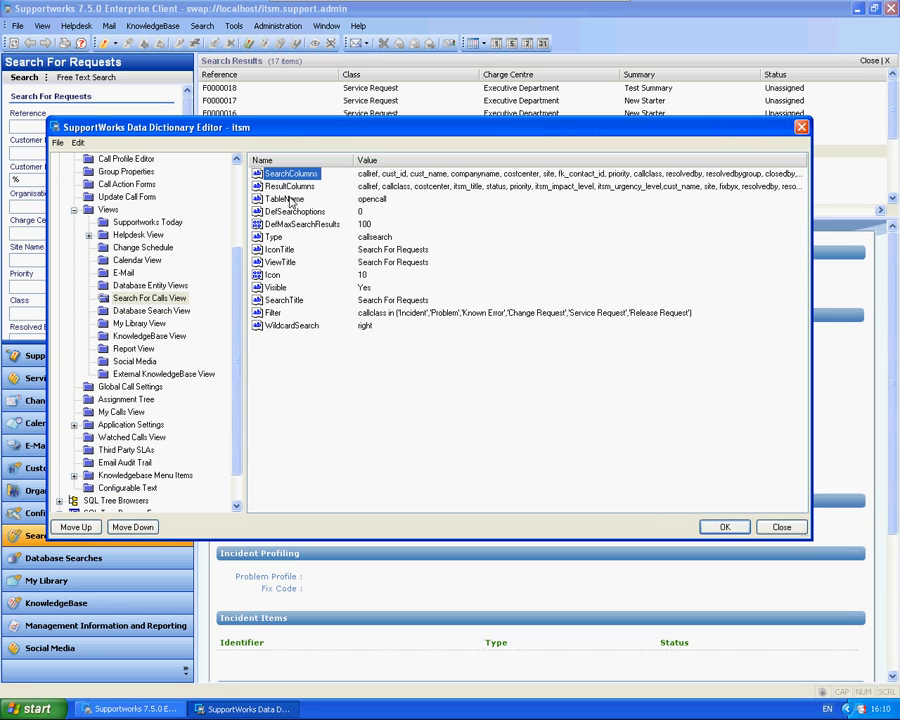
{"action": "double_click", "coordinate": [287, 188]}
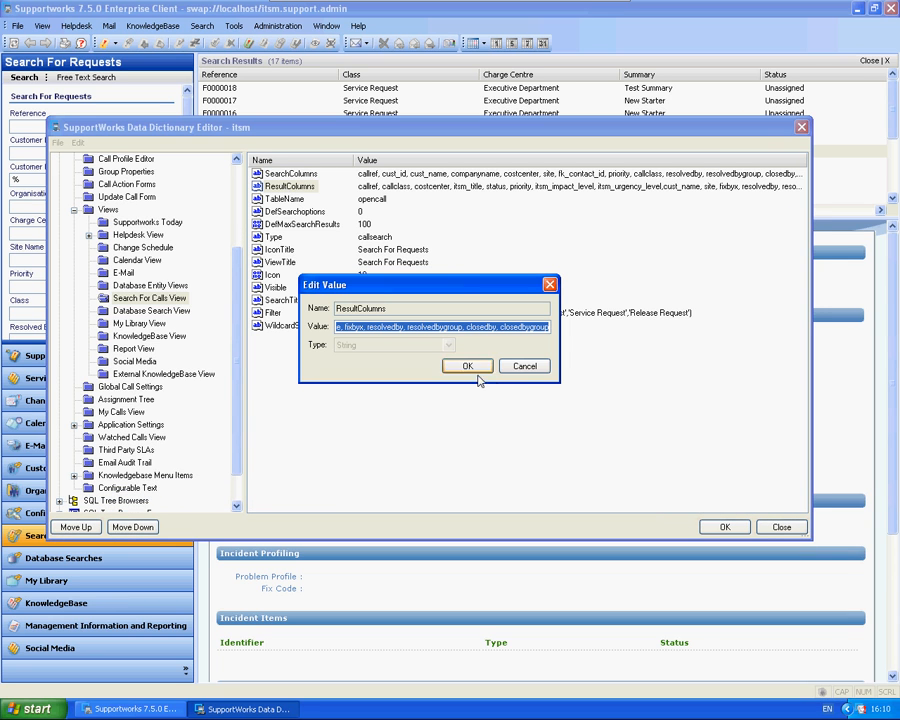
{"action": "left_click", "coordinate": [524, 366]}
{"action": "left_click", "coordinate": [276, 175]}
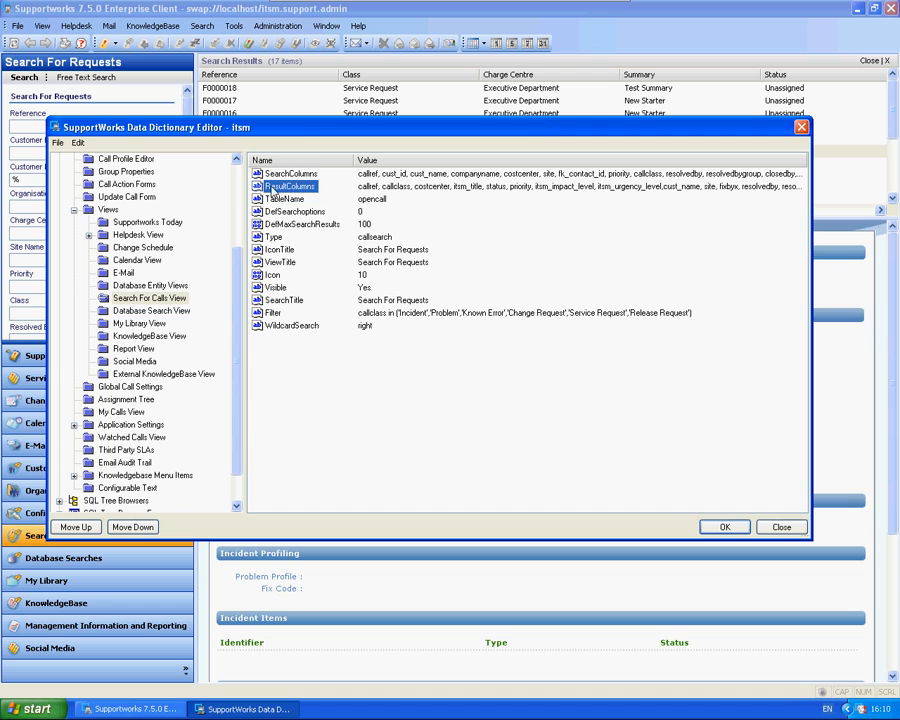
{"action": "double_click", "coordinate": [276, 175]}
{"action": "left_click", "coordinate": [530, 366]}
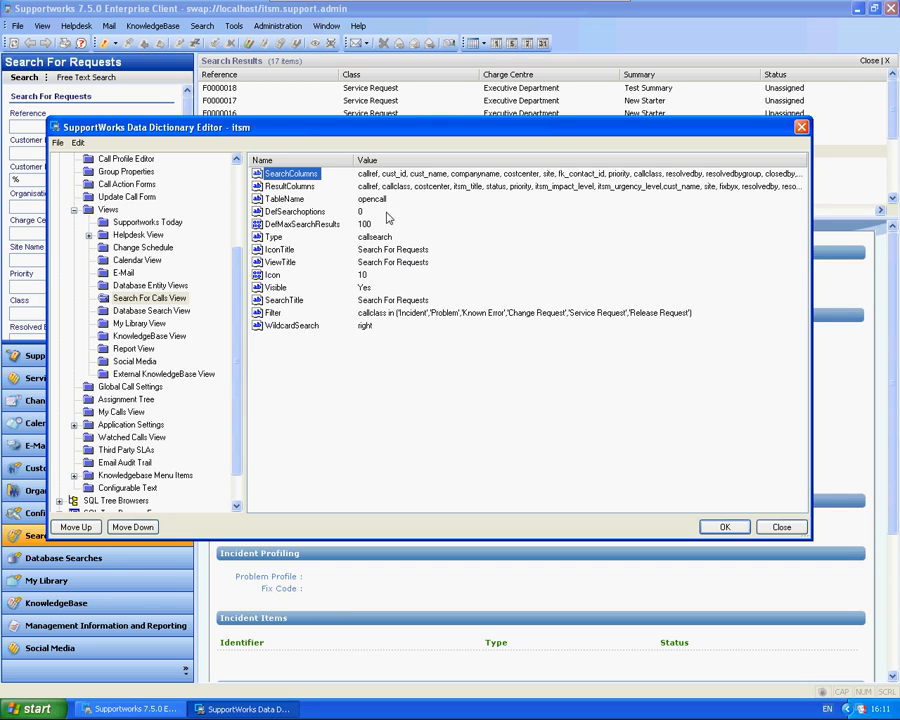
Step: Append firstname to the end of the comma-separated SearchColumns value
{"action": "left_click_drag", "start_coordinate": [318, 130], "coordinate": [430, 119]}
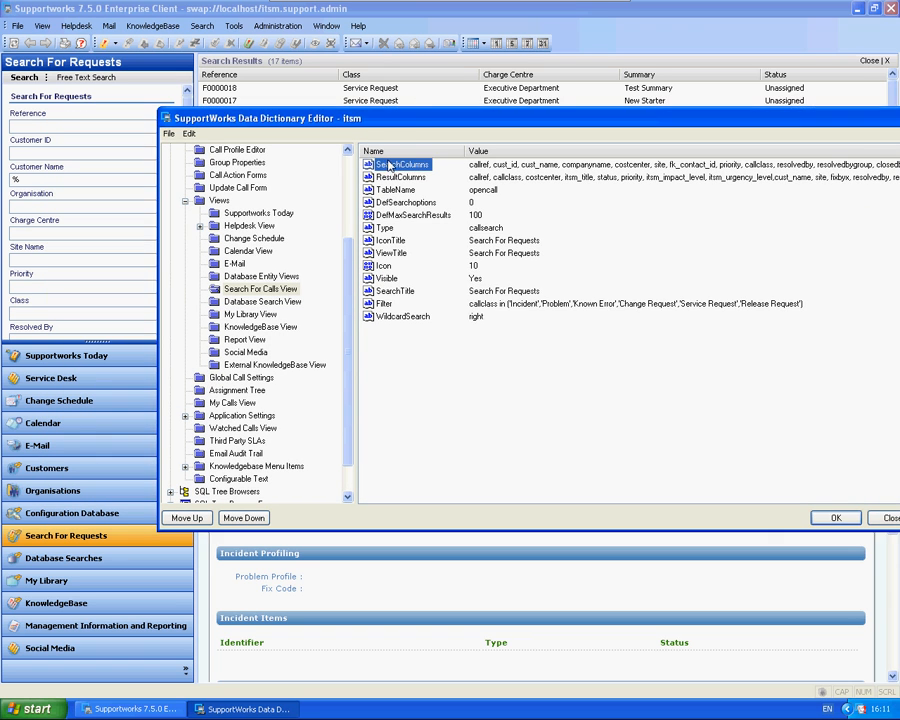
{"action": "double_click", "coordinate": [401, 164]}
{"action": "left_click", "coordinate": [574, 319]}
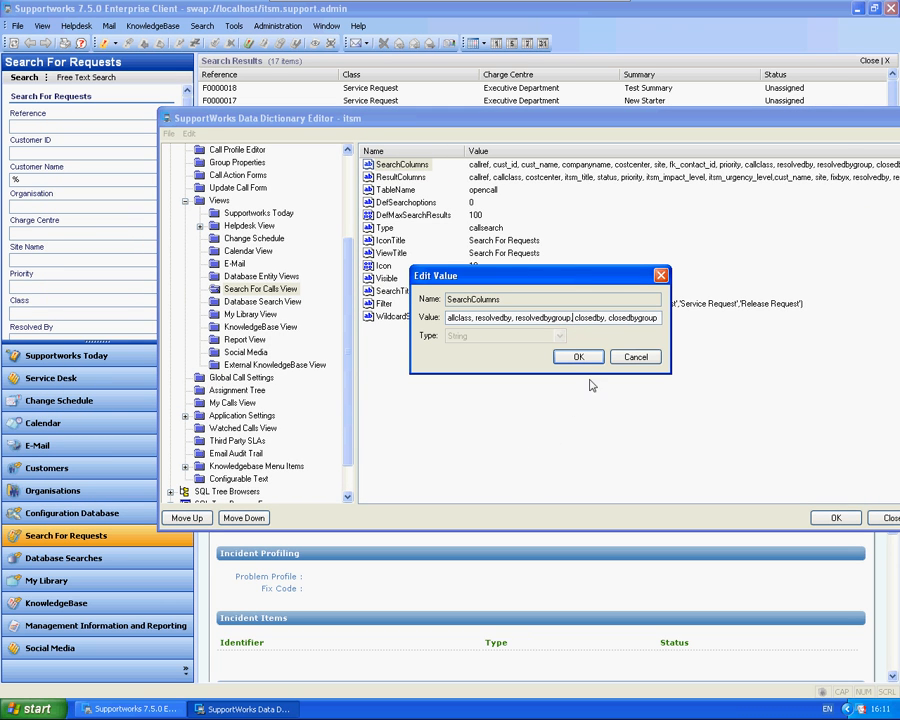
{"action": "left_click_drag", "start_coordinate": [550, 320], "coordinate": [406, 316]}
{"action": "left_click", "coordinate": [604, 320]}
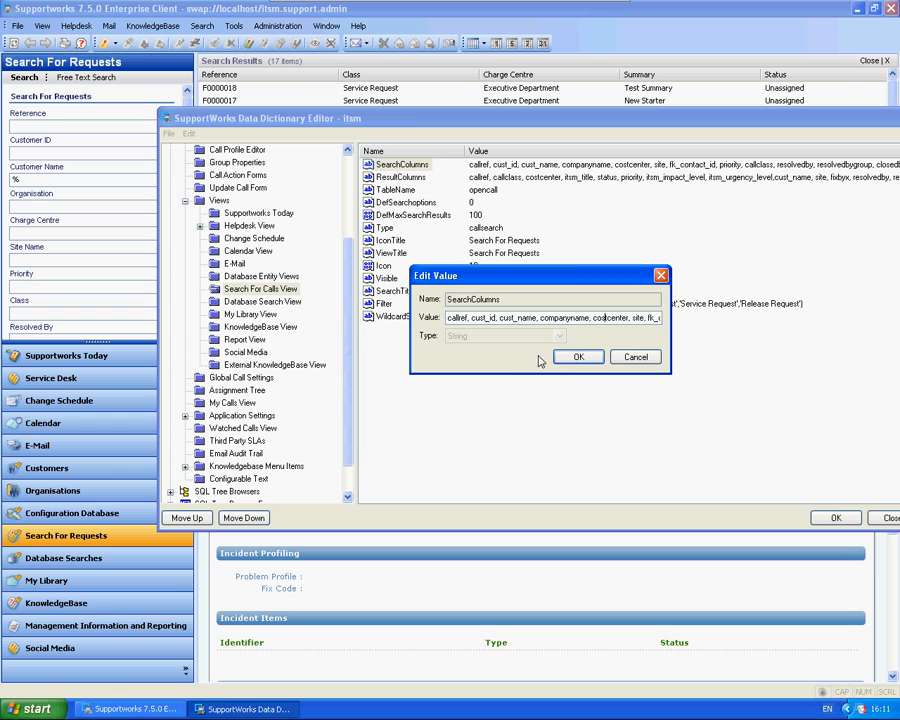
{"action": "left_click_drag", "start_coordinate": [530, 317], "coordinate": [662, 322]}
{"action": "left_click", "coordinate": [658, 322]}
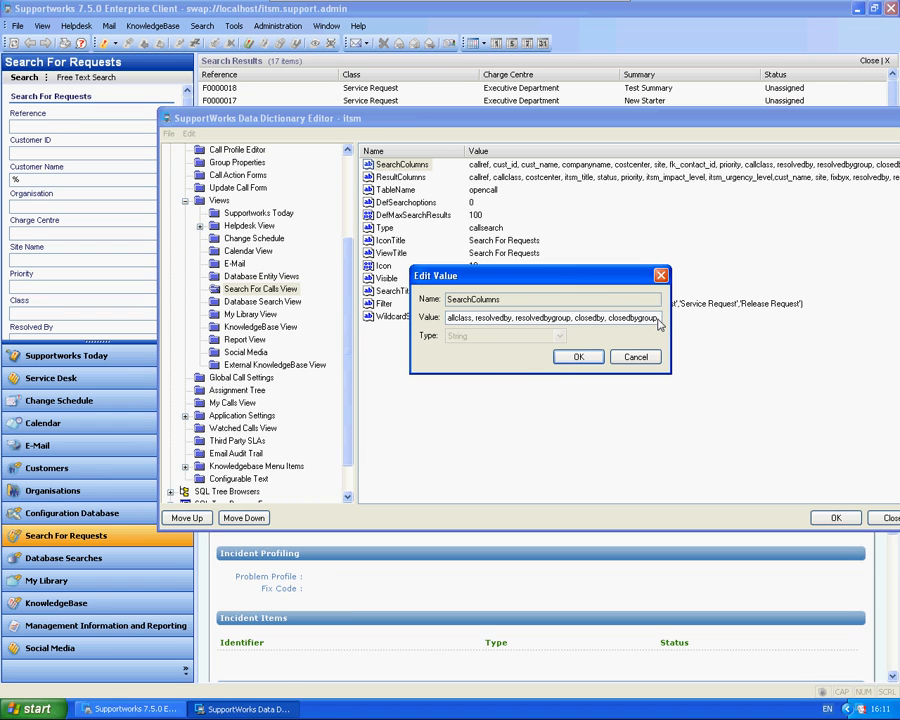
{"action": "type", "text": ", f"}
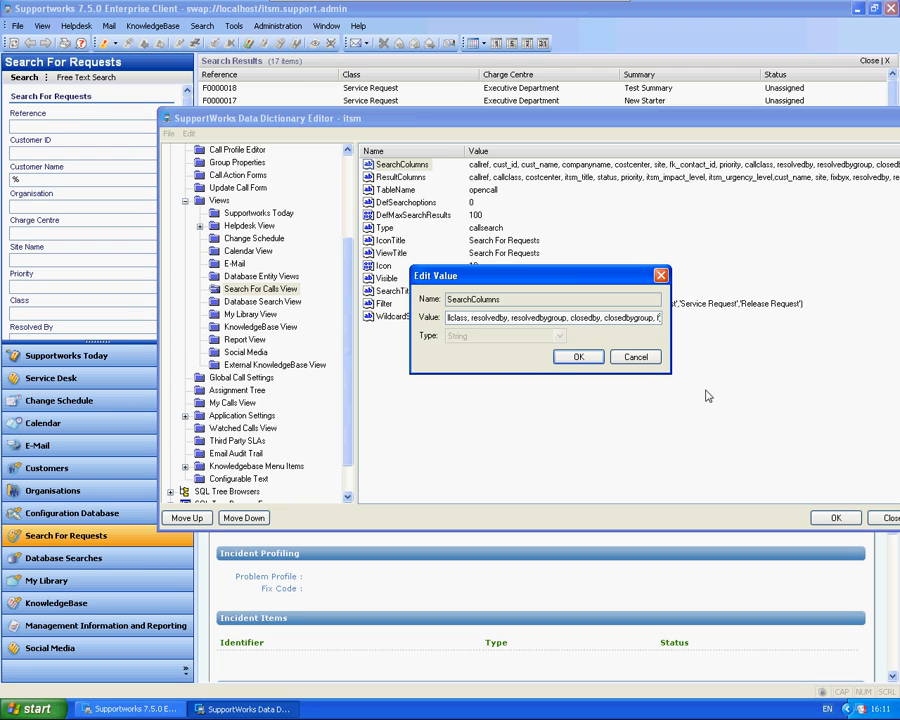
{"action": "type", "text": "irstname"}
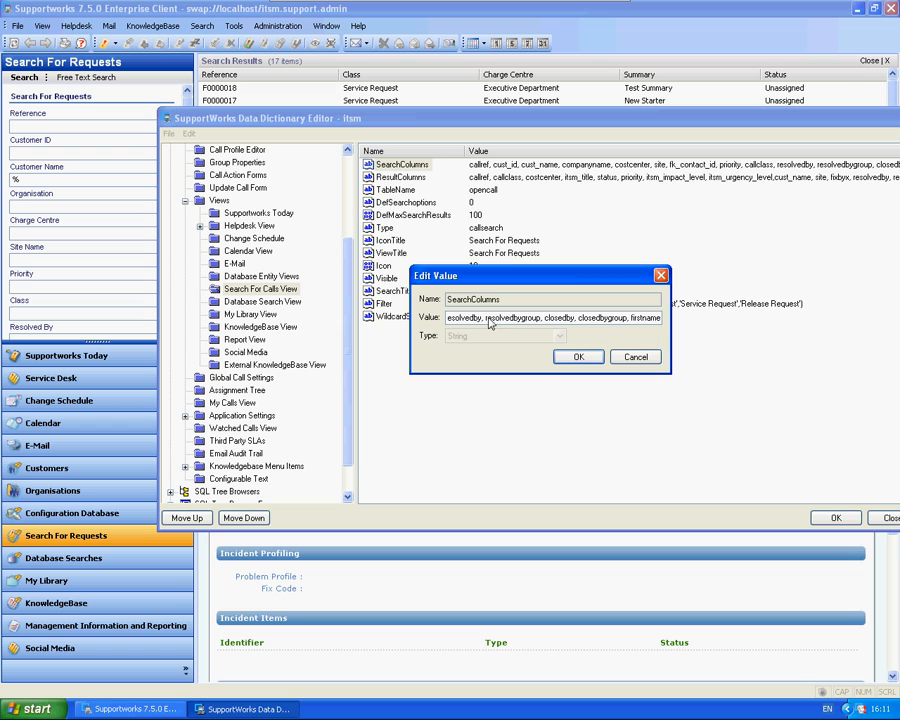
Step: Remove resolvedby from the SearchColumns value and accept the edited list
{"action": "left_click_drag", "start_coordinate": [485, 320], "coordinate": [661, 321]}
{"action": "left_click", "coordinate": [639, 320]}
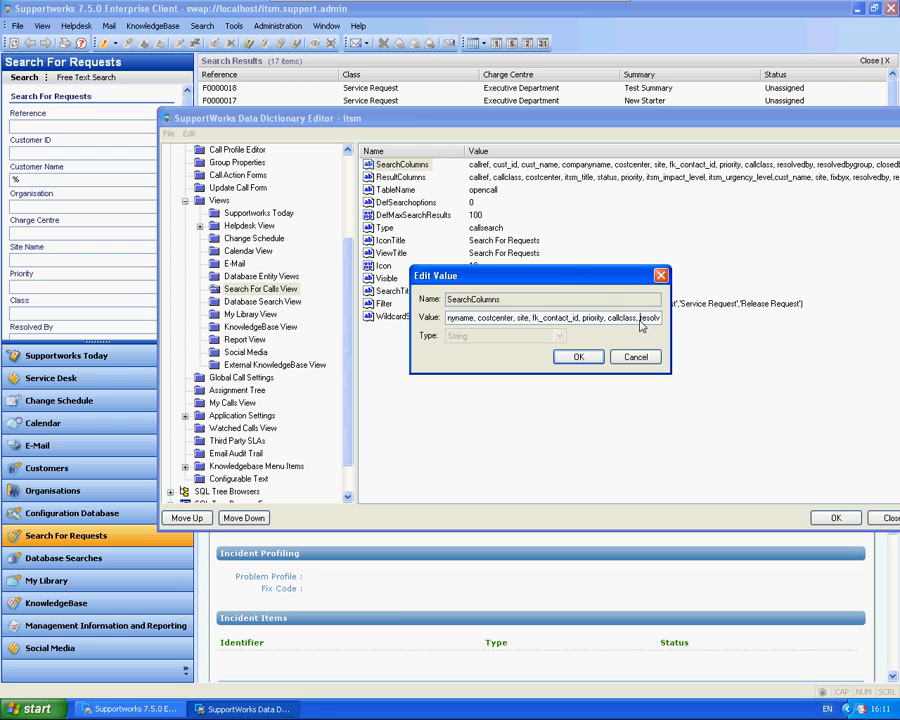
{"action": "key", "text": "shift+Right"}
{"action": "key", "text": "shift+Right"}
{"action": "key", "text": "shift+Right"}
{"action": "key", "text": "shift+Right"}
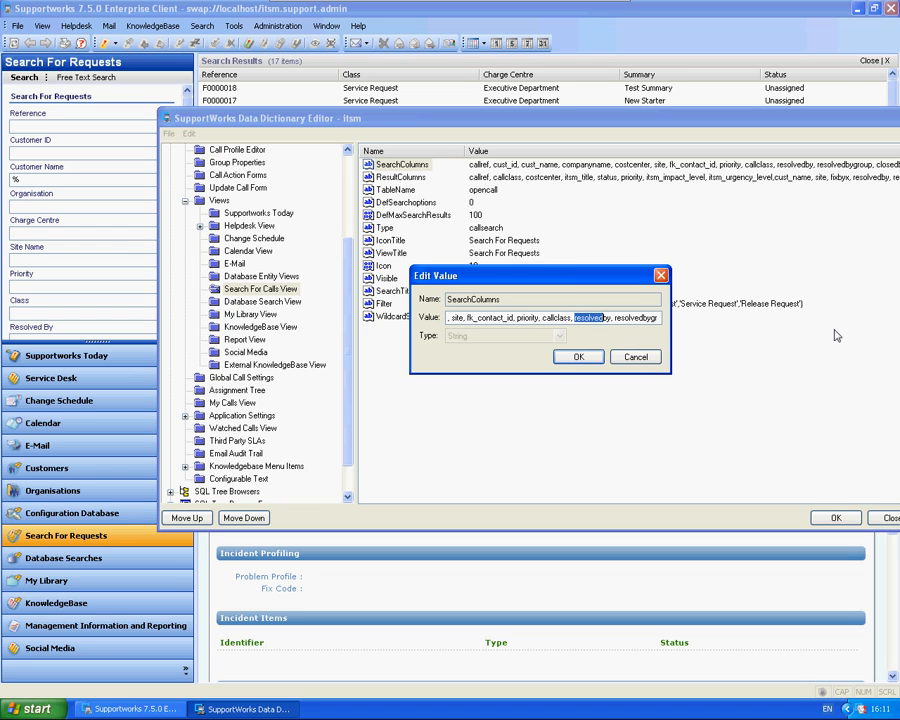
{"action": "key", "text": "Delete"}
{"action": "left_click_drag", "start_coordinate": [651, 318], "coordinate": [662, 323]}
{"action": "left_click", "coordinate": [657, 319]}
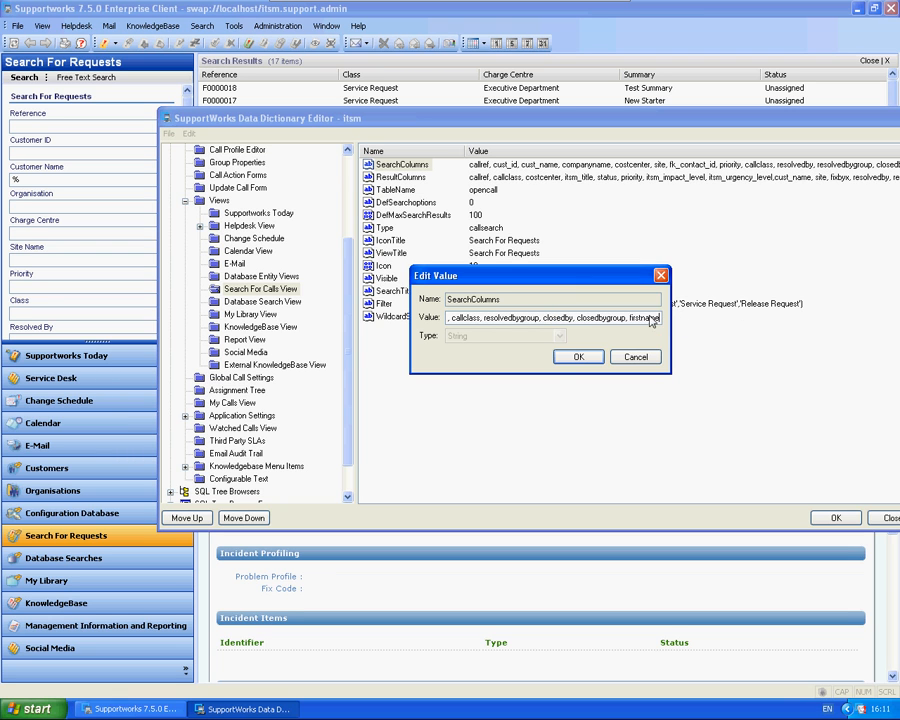
{"action": "left_click", "coordinate": [578, 357]}
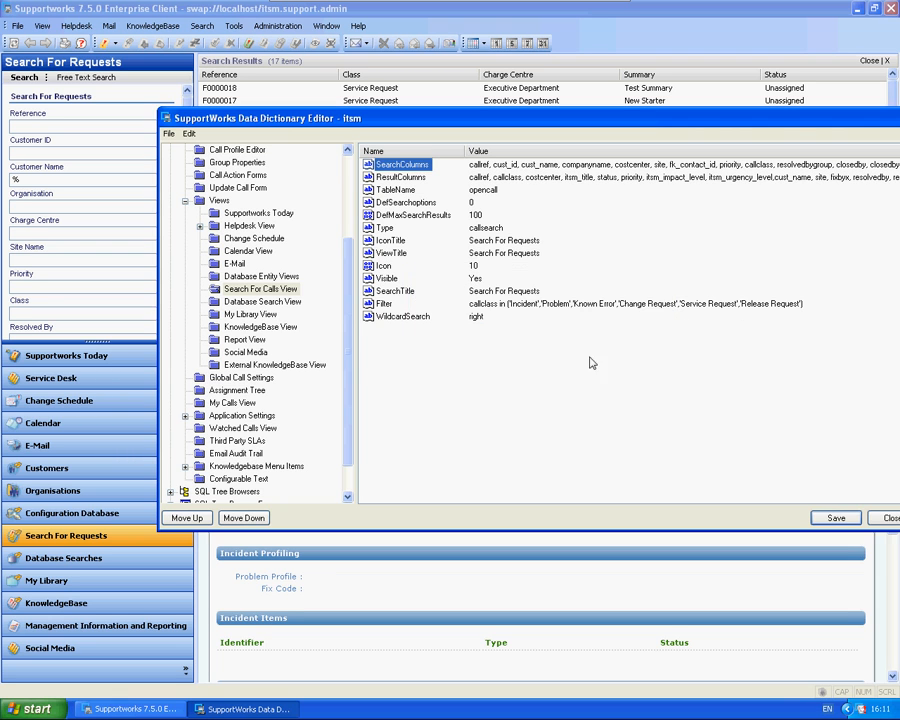
Step: In the ResultColumns value, remove resolvedby and append firstname at the end of the list
{"action": "double_click", "coordinate": [401, 177]}
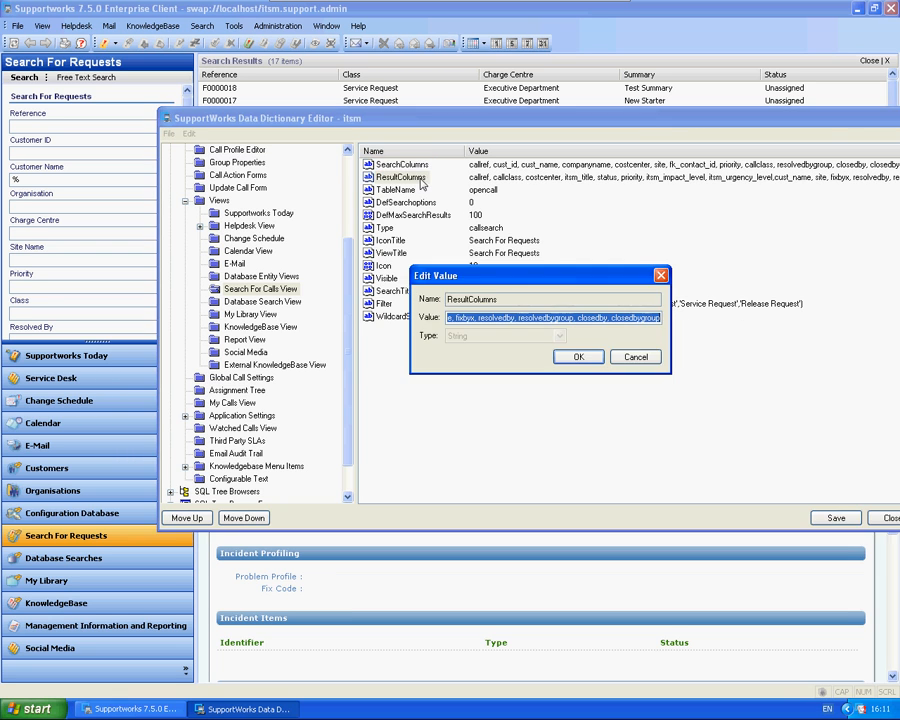
{"action": "left_click", "coordinate": [518, 319]}
{"action": "double_click", "coordinate": [516, 319]}
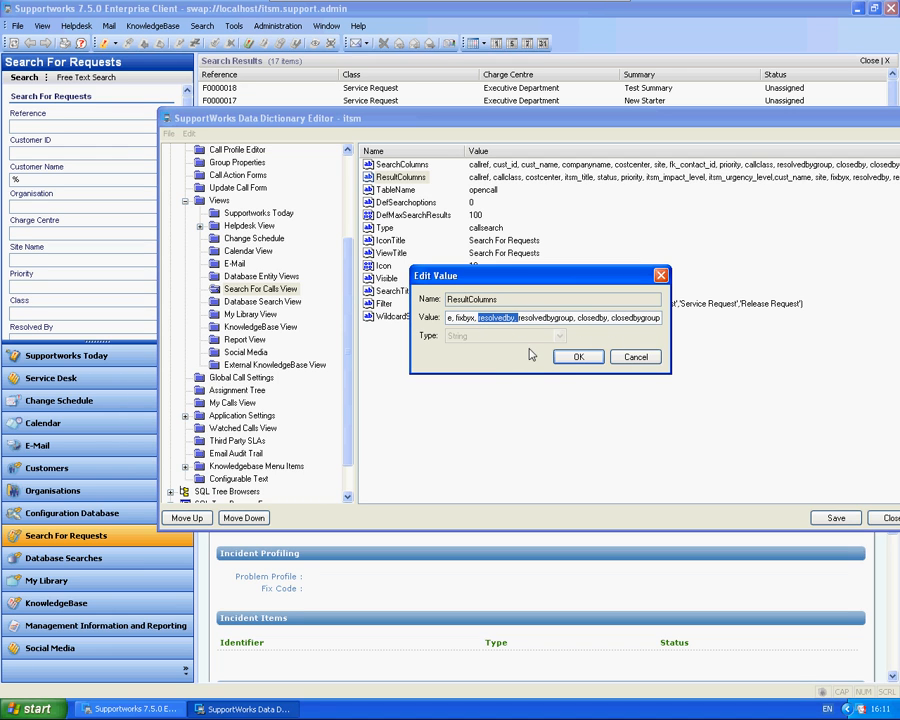
{"action": "key", "text": "Delete"}
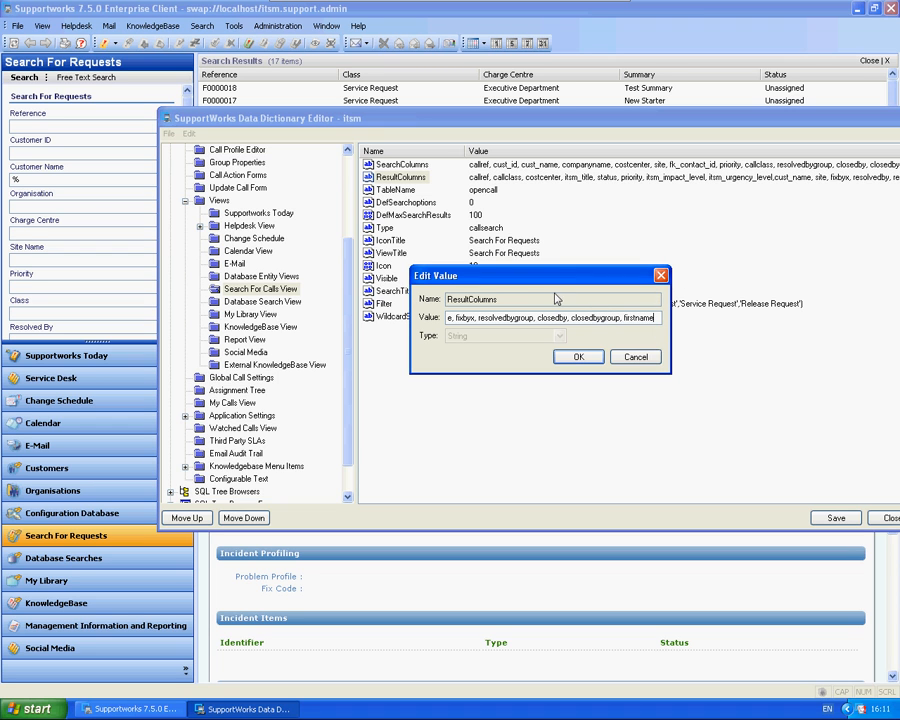
Step: Switch to the Database Schema Editor from Hornbill Core Services
{"action": "left_click", "coordinate": [38, 709]}
{"action": "left_click", "coordinate": [57, 657]}
{"action": "mouse_move", "coordinate": [240, 600]}
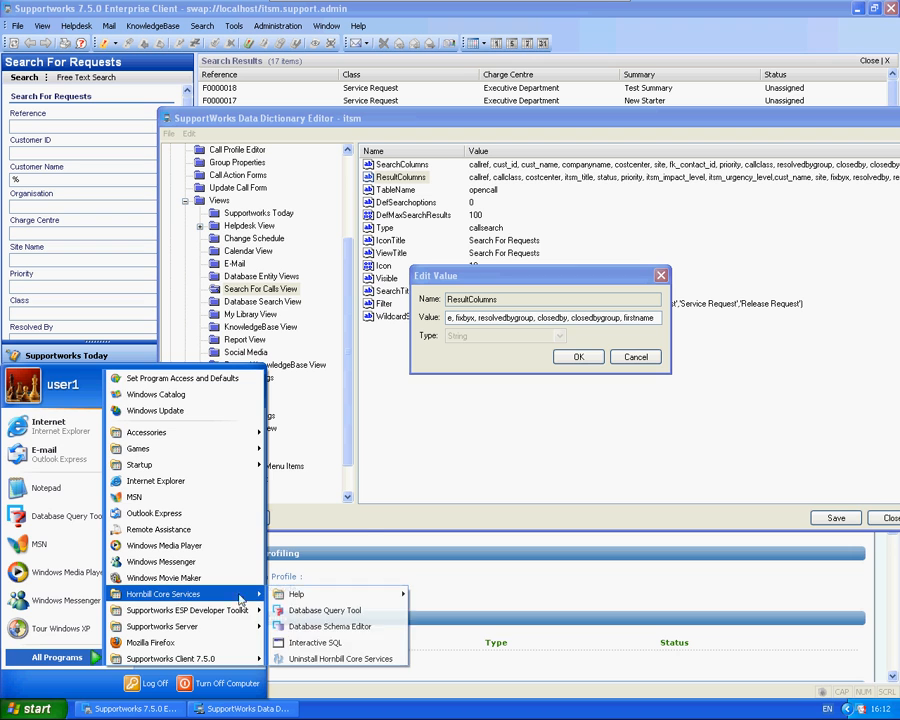
{"action": "left_click", "coordinate": [330, 626]}
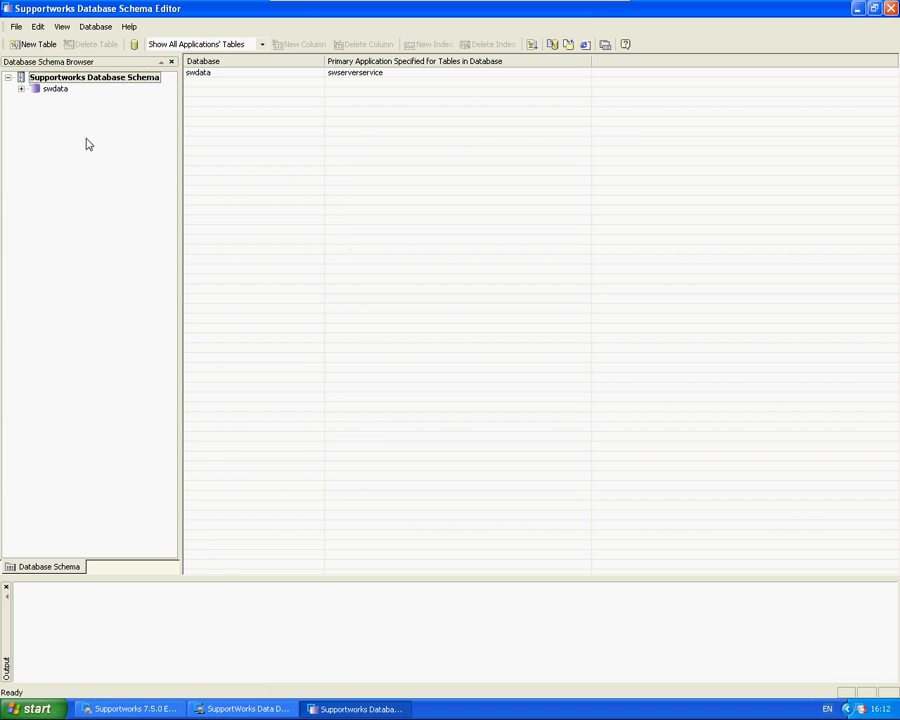
Step: Expand the swdata database and display the columns of its opencall table
{"action": "left_click", "coordinate": [21, 88]}
{"action": "left_click_drag", "start_coordinate": [169, 120], "coordinate": [171, 293]}
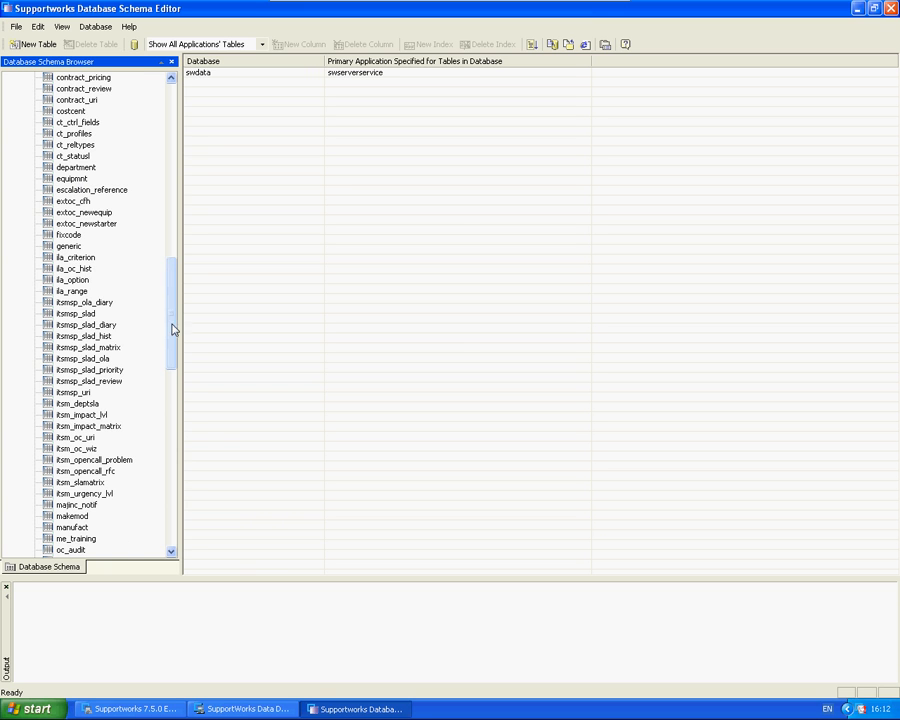
{"action": "left_click_drag", "start_coordinate": [172, 330], "coordinate": [172, 362]}
{"action": "left_click", "coordinate": [62, 458]}
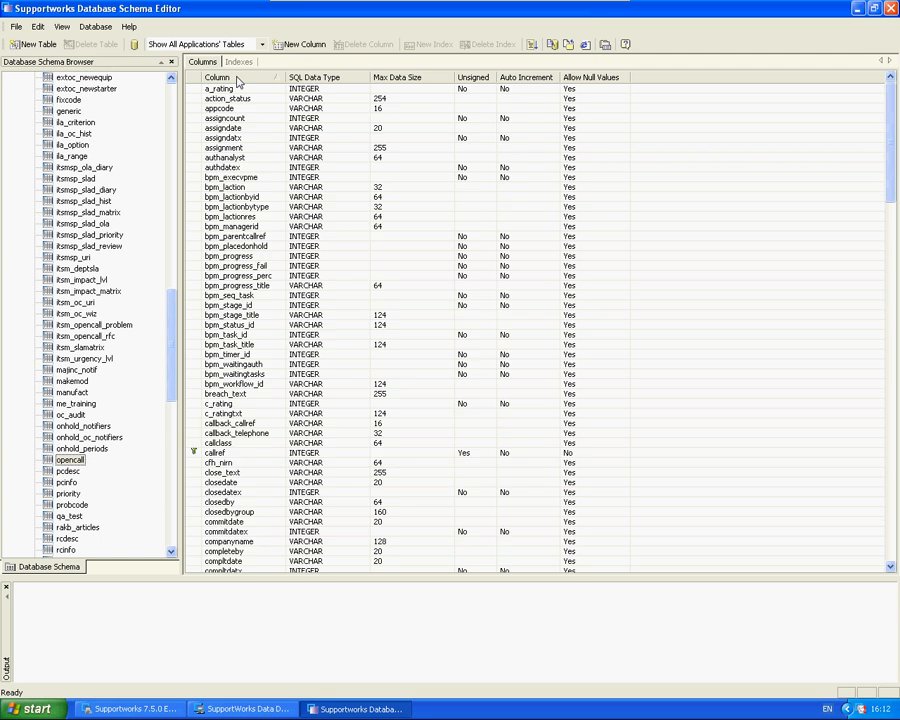
Step: Look through the opencall table's column list for the custom, foreign-key and customer name columns
{"action": "left_click", "coordinate": [330, 432]}
{"action": "scroll", "coordinate": [327, 425], "scroll_direction": "down", "scroll_amount": 20}
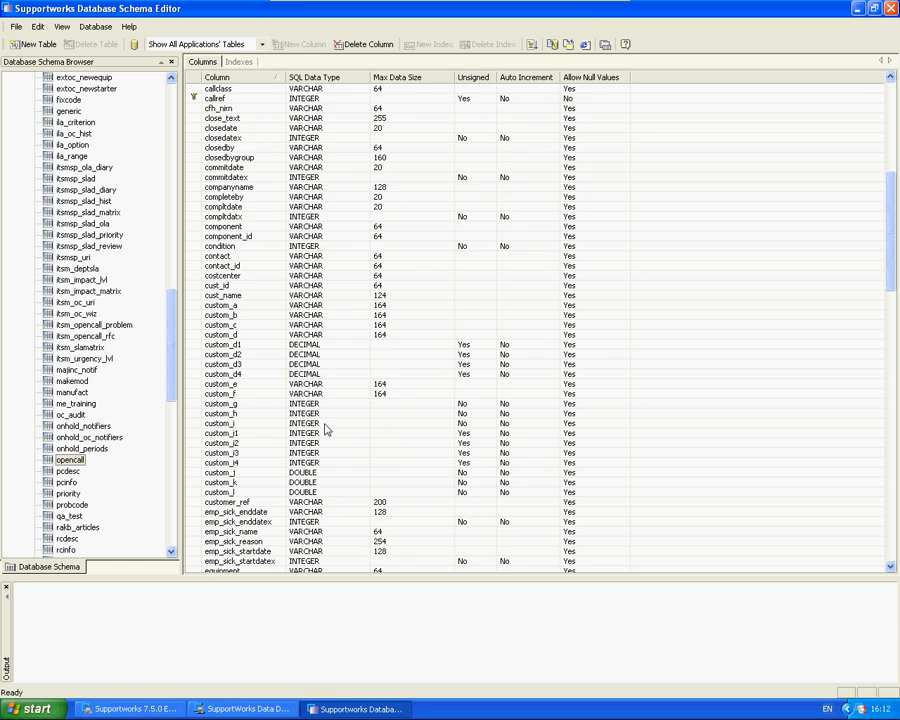
{"action": "scroll", "coordinate": [327, 422], "scroll_direction": "down", "scroll_amount": 1}
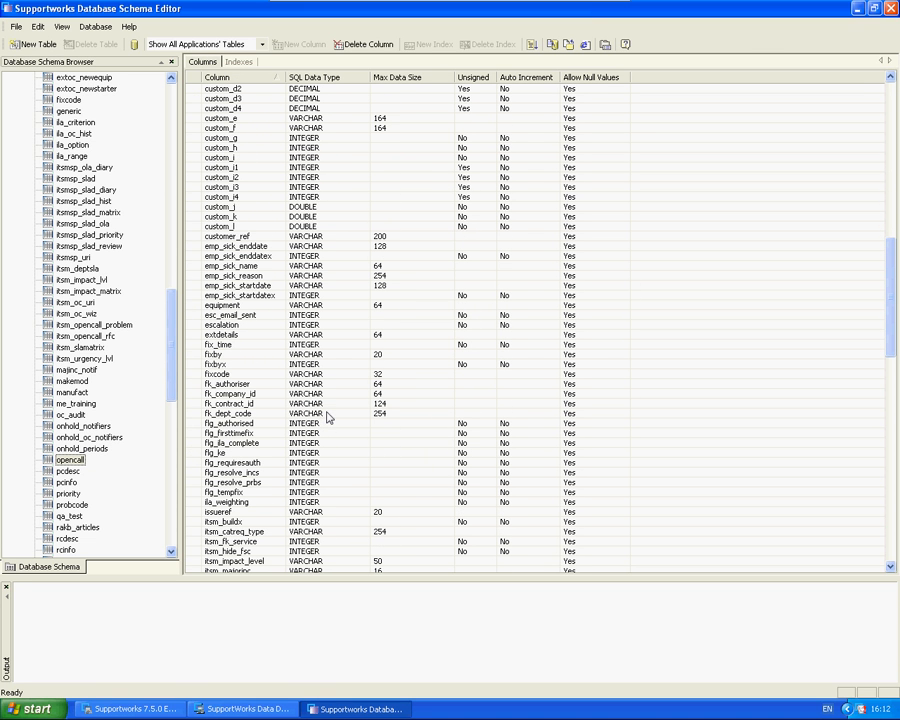
{"action": "left_click", "coordinate": [225, 355]}
{"action": "left_click", "coordinate": [239, 392]}
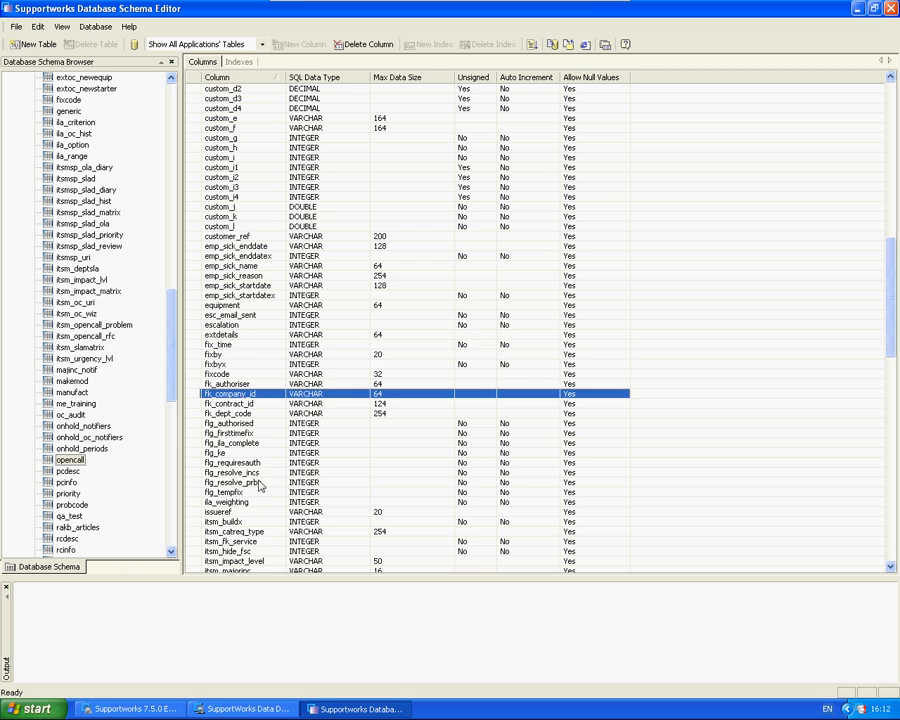
{"action": "left_click", "coordinate": [260, 481]}
{"action": "left_click", "coordinate": [278, 343]}
{"action": "left_click", "coordinate": [310, 226]}
{"action": "left_click", "coordinate": [338, 148]}
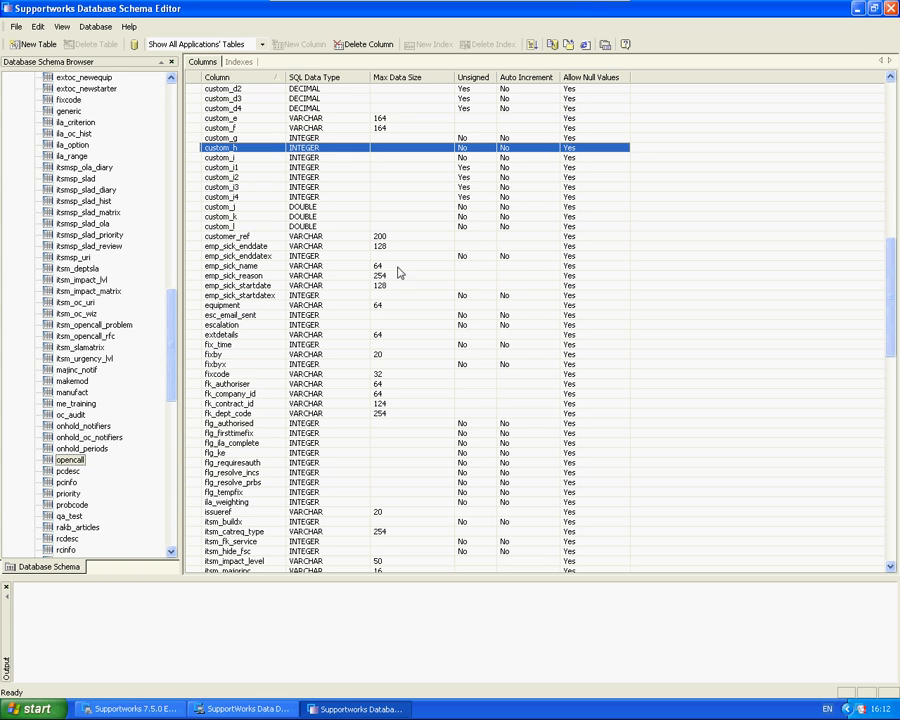
{"action": "left_click", "coordinate": [233, 226]}
{"action": "scroll", "coordinate": [437, 260], "scroll_direction": "up", "scroll_amount": 8}
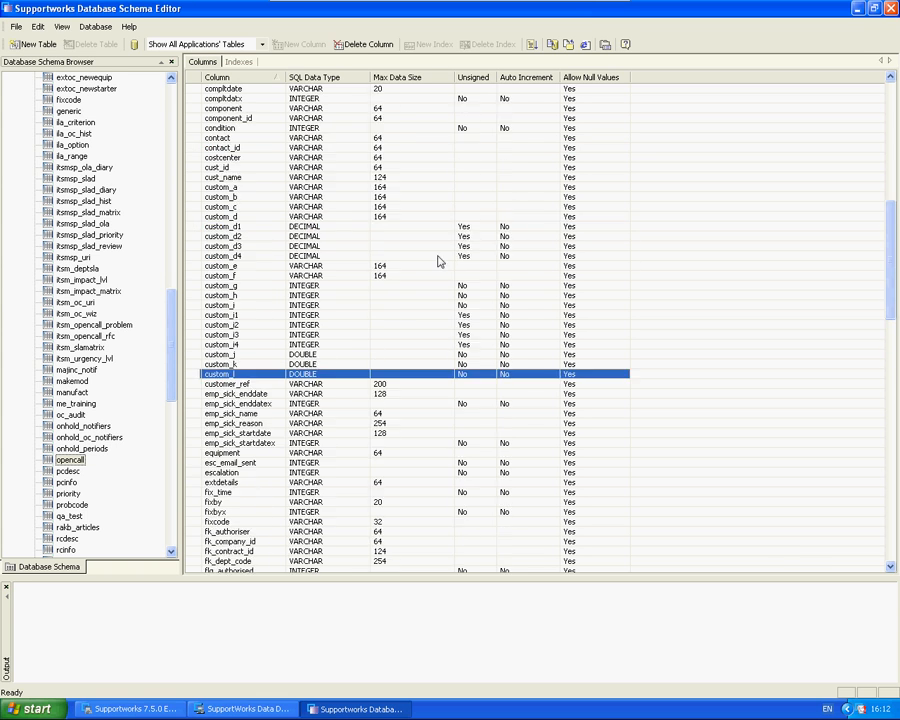
{"action": "left_click", "coordinate": [240, 266]}
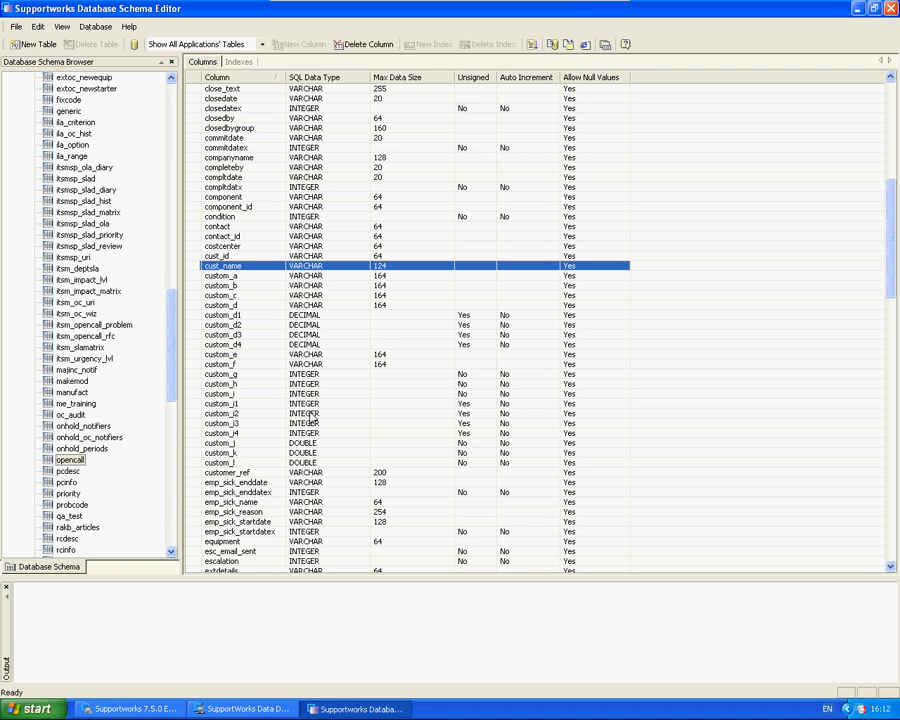
Step: Find the site column in the opencall table's column list
{"action": "scroll", "coordinate": [893, 208], "scroll_direction": "up", "scroll_amount": 1}
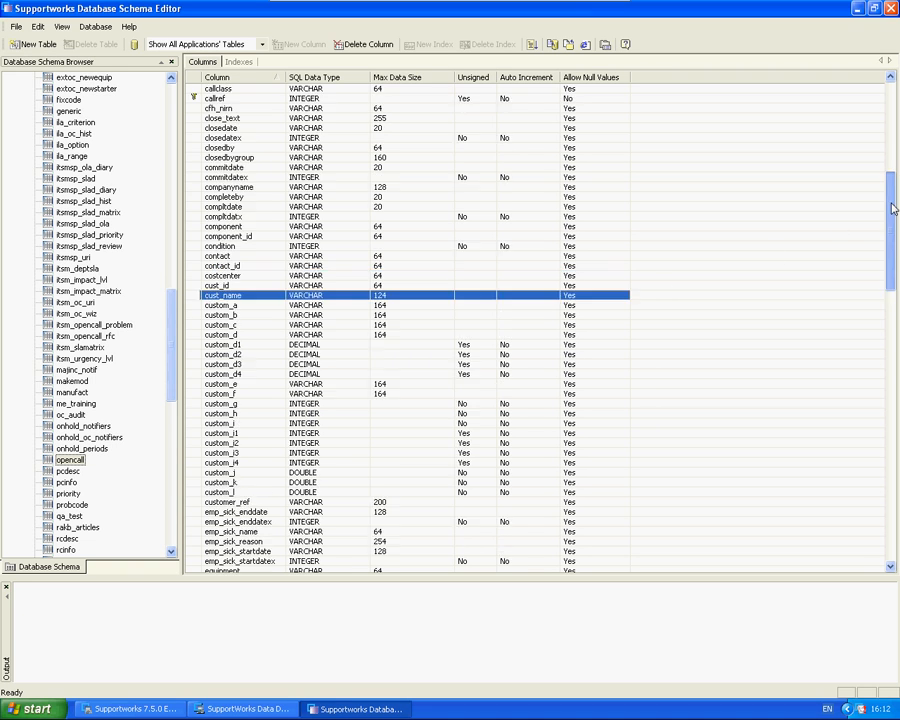
{"action": "left_click_drag", "start_coordinate": [893, 208], "coordinate": [828, 516]}
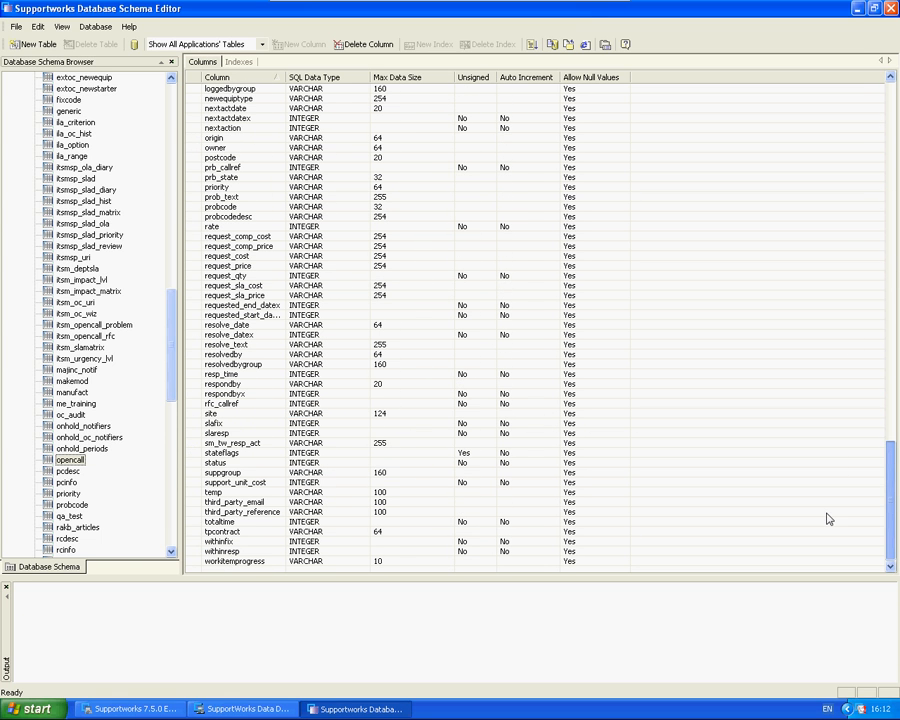
{"action": "left_click", "coordinate": [245, 413]}
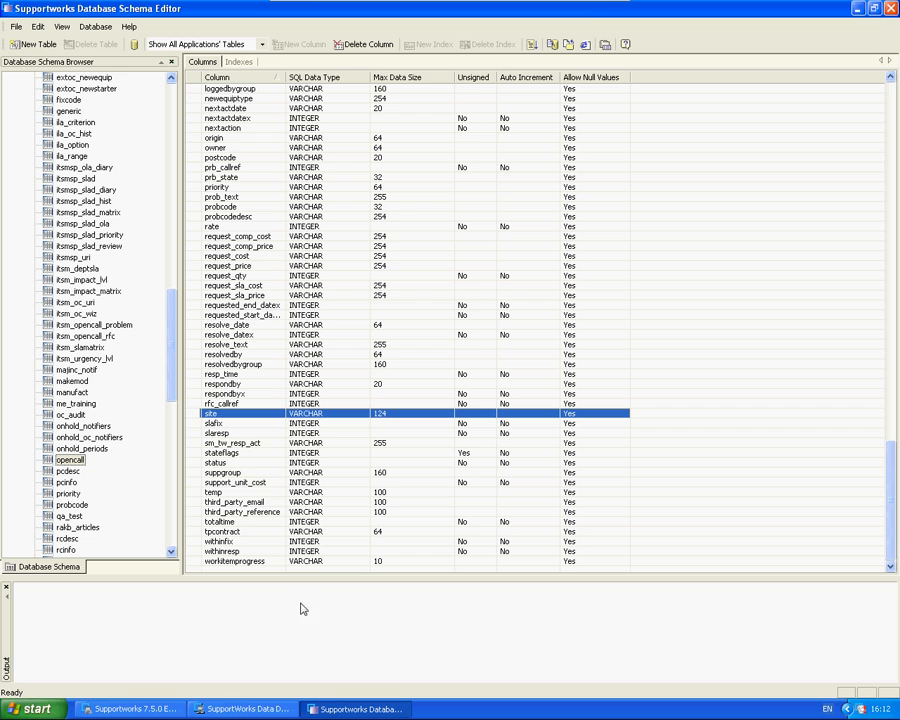
Step: Return to the data dictionary's open ResultColumns value, replace firstname with site at the end of the list, and accept it
{"action": "left_click", "coordinate": [168, 708]}
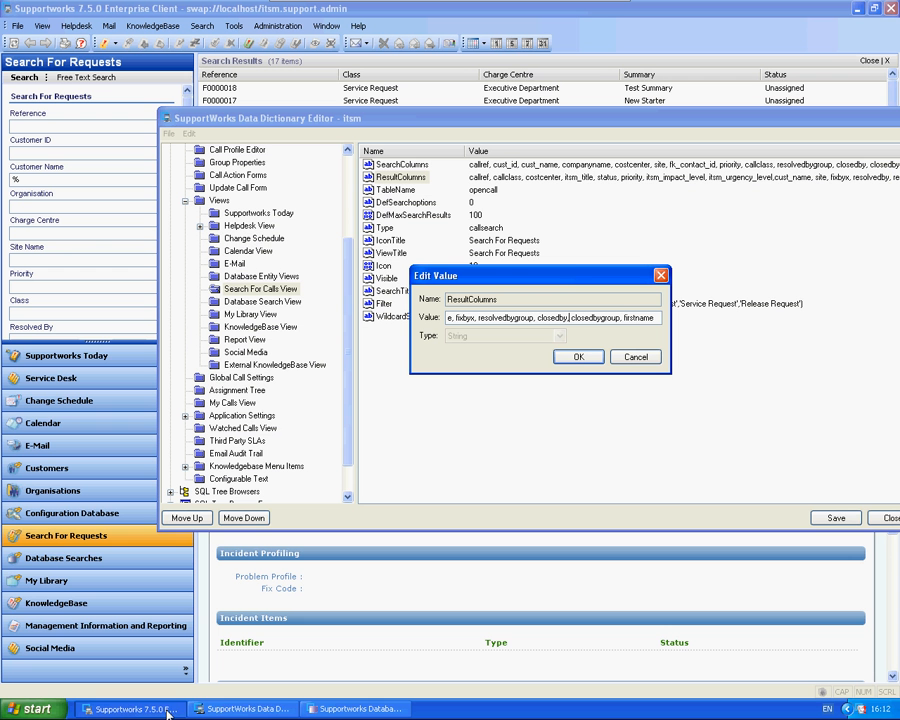
{"action": "left_click_drag", "start_coordinate": [482, 320], "coordinate": [410, 320]}
{"action": "left_click", "coordinate": [517, 320]}
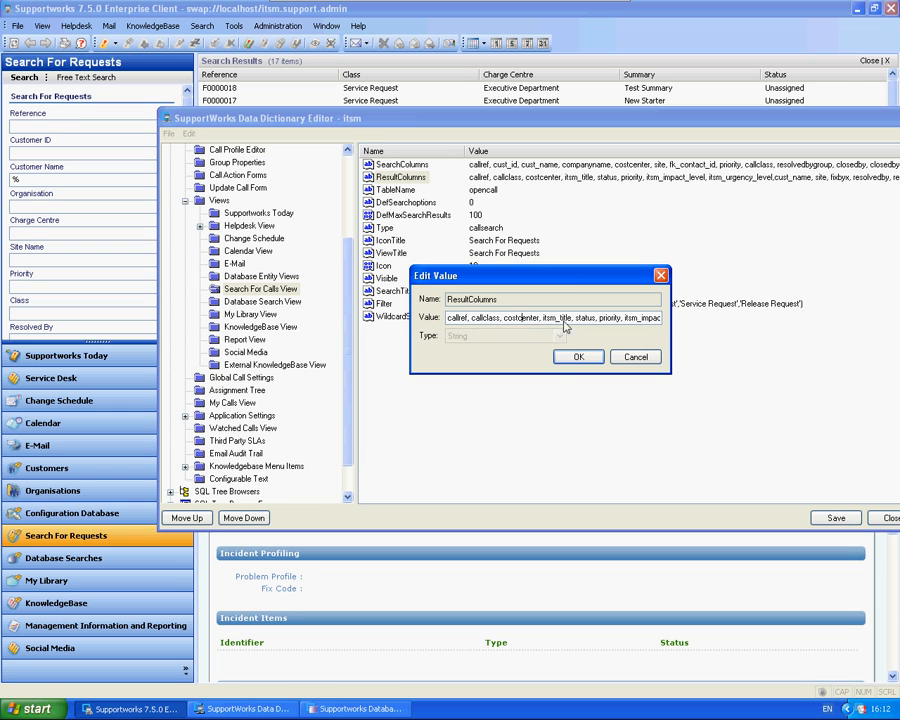
{"action": "left_click_drag", "start_coordinate": [624, 320], "coordinate": [736, 321]}
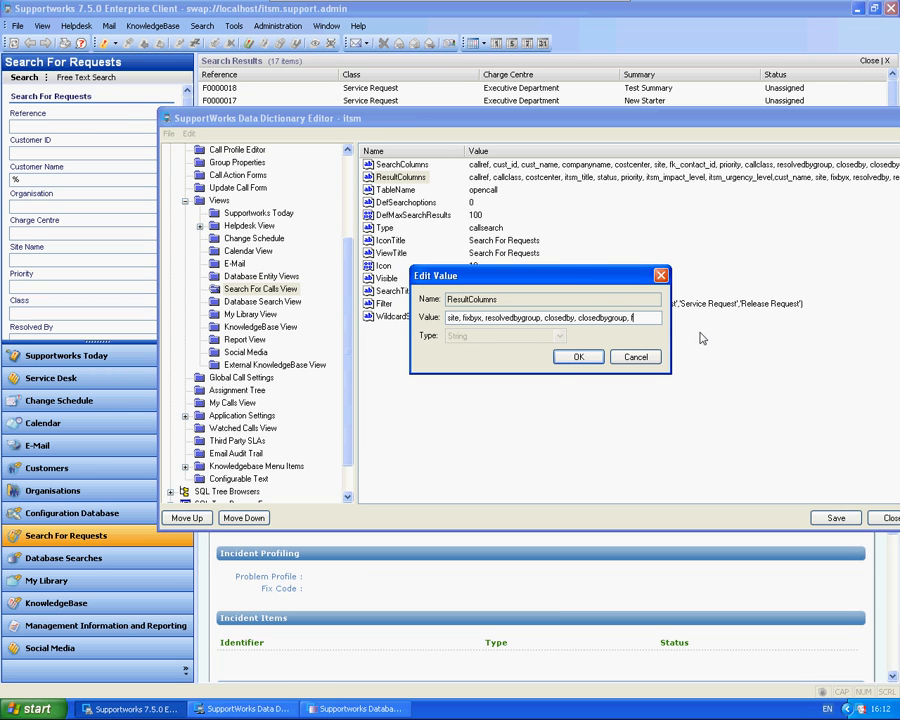
{"action": "left_click", "coordinate": [578, 357]}
Step: Replace firstname with site at the end of the SearchColumns value, then save the data dictionary and close its editor
{"action": "double_click", "coordinate": [396, 166]}
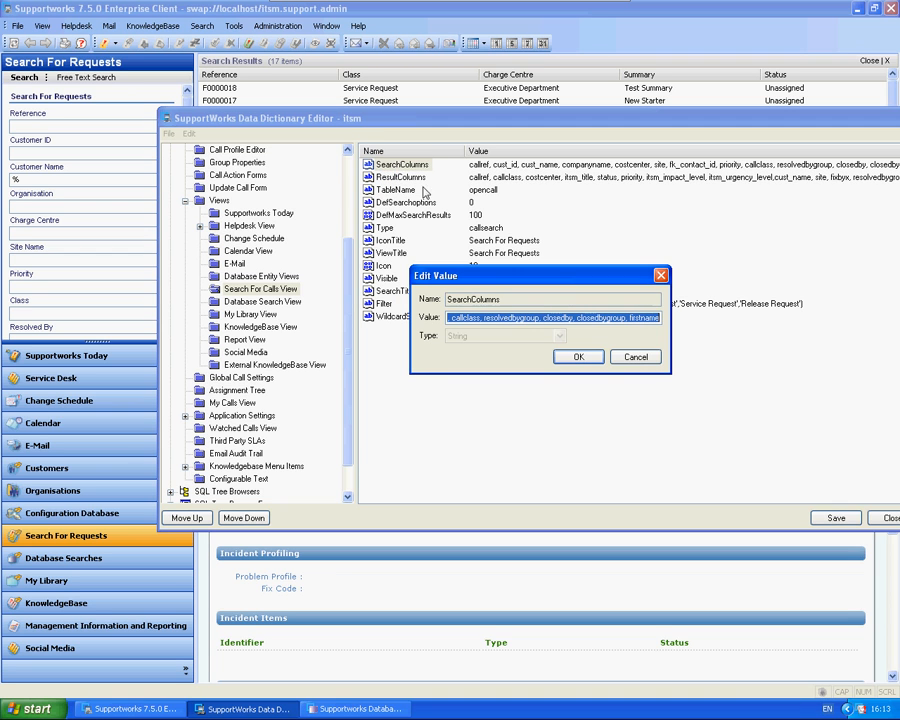
{"action": "left_click_drag", "start_coordinate": [629, 319], "coordinate": [687, 325]}
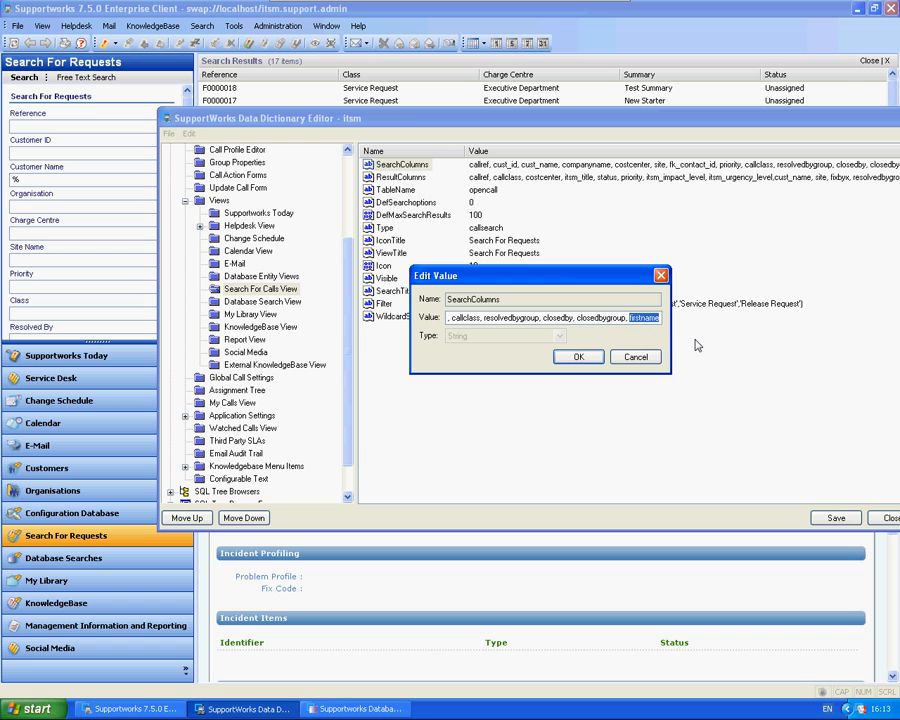
{"action": "type", "text": "s"}
{"action": "left_click", "coordinate": [577, 359]}
{"action": "left_click", "coordinate": [830, 516]}
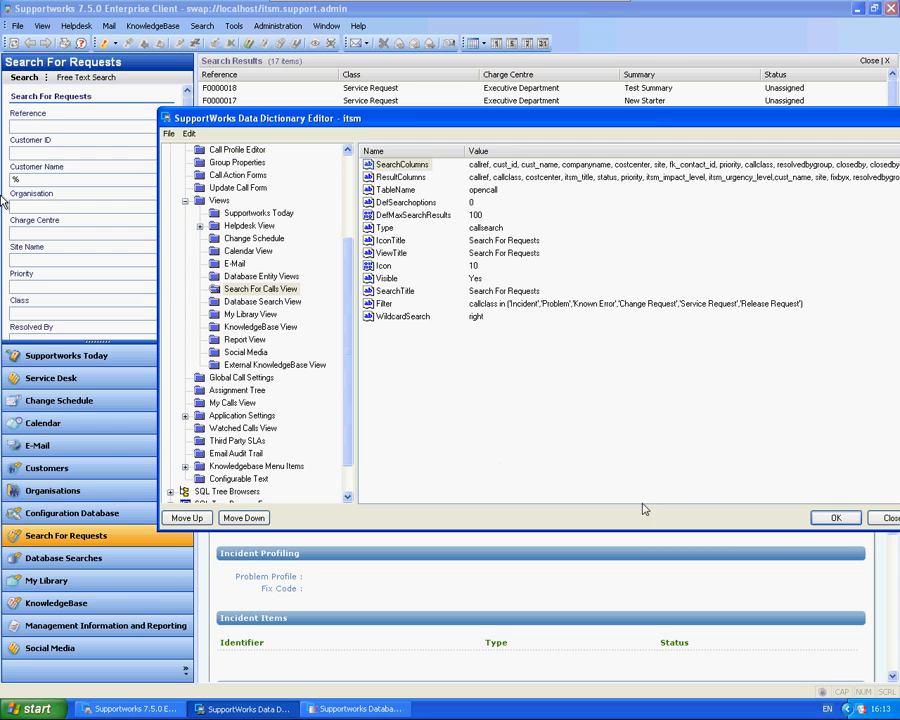
{"action": "left_click", "coordinate": [833, 517]}
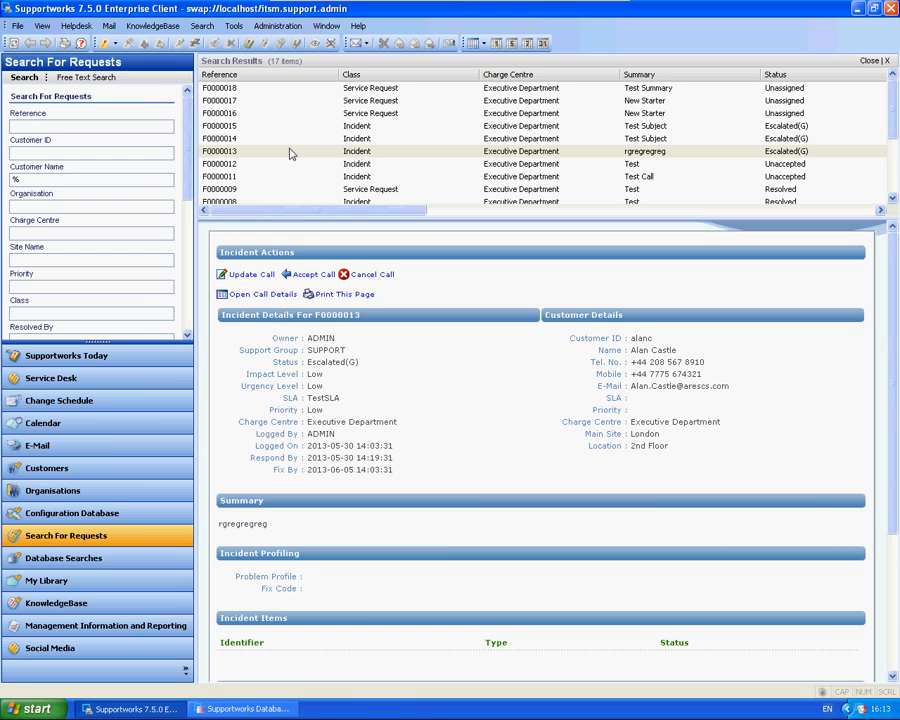
Step: Reload the Supportworks client's settings and reopen the Search For Requests view
{"action": "left_click", "coordinate": [233, 25]}
{"action": "left_click", "coordinate": [280, 106]}
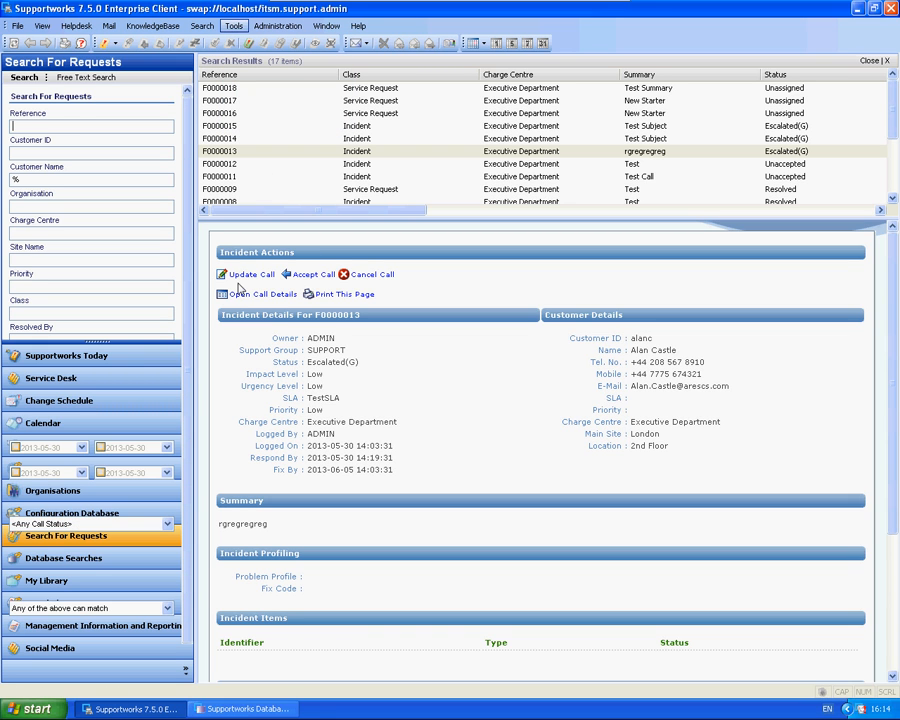
{"action": "left_click", "coordinate": [86, 537]}
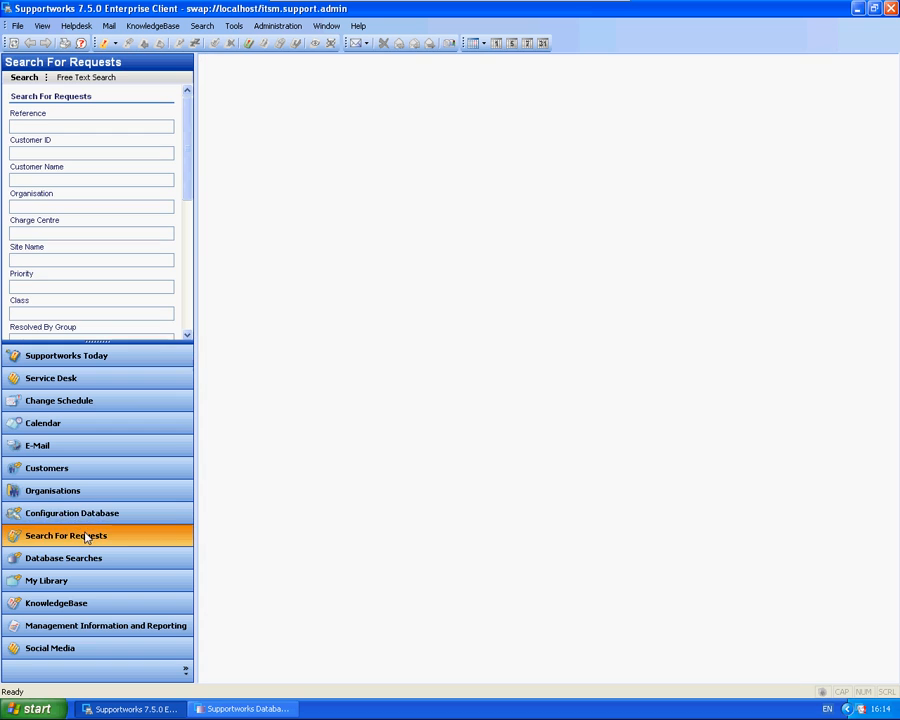
Step: Examine the reloaded Search For Requests form for its search fields, including the added Site Name field after Closed By Group
{"action": "left_click", "coordinate": [53, 178]}
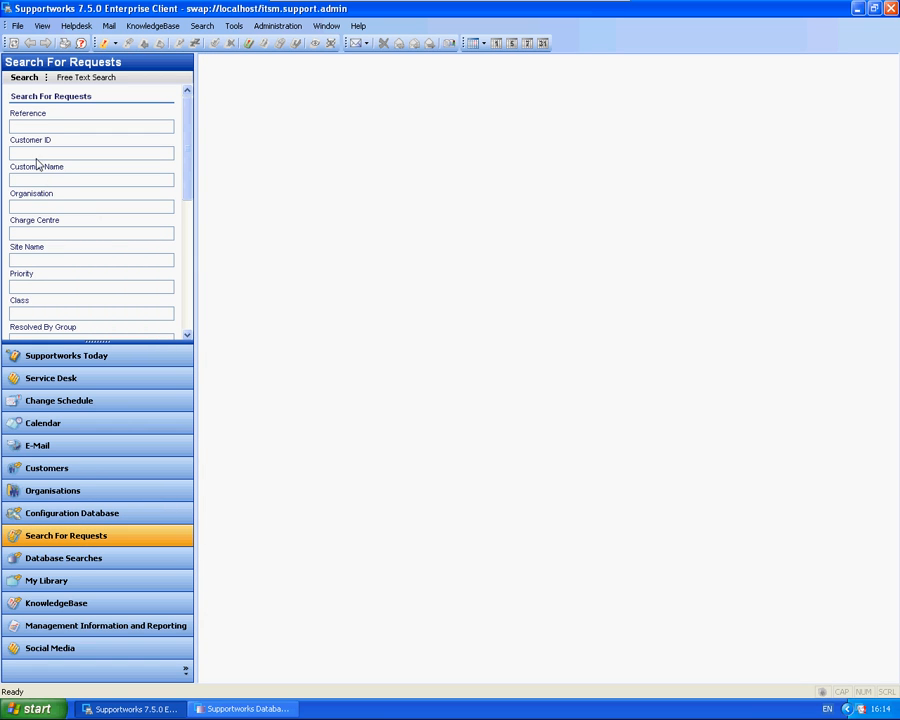
{"action": "left_click_drag", "start_coordinate": [188, 145], "coordinate": [191, 214]}
{"action": "left_click", "coordinate": [44, 149]}
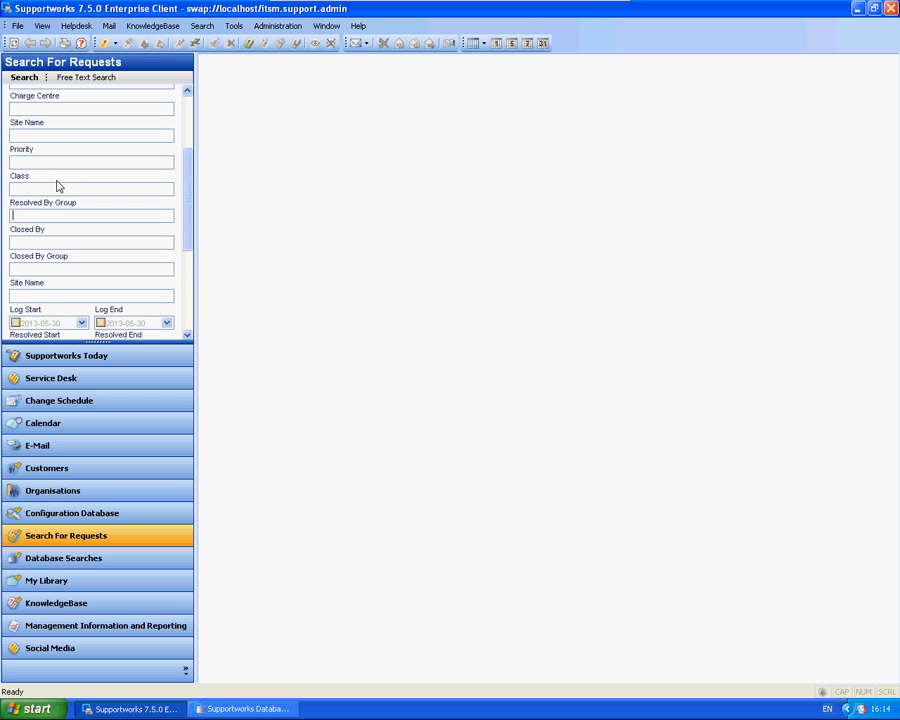
{"action": "left_click_drag", "start_coordinate": [180, 194], "coordinate": [168, 222]}
{"action": "scroll", "coordinate": [168, 222], "scroll_direction": "down", "scroll_amount": 2}
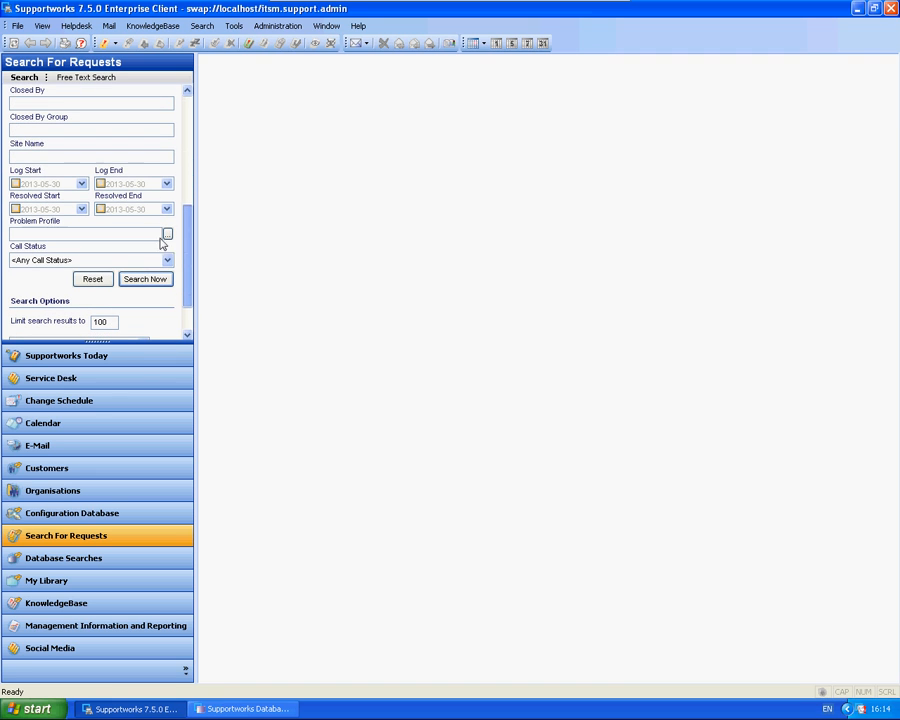
{"action": "left_click", "coordinate": [36, 158]}
{"action": "mouse_move", "coordinate": [193, 222]}
{"action": "left_mouse_down"}
{"action": "mouse_move", "coordinate": [187, 178]}
{"action": "mouse_move", "coordinate": [197, 208]}
{"action": "mouse_move", "coordinate": [181, 239]}
{"action": "left_mouse_up"}
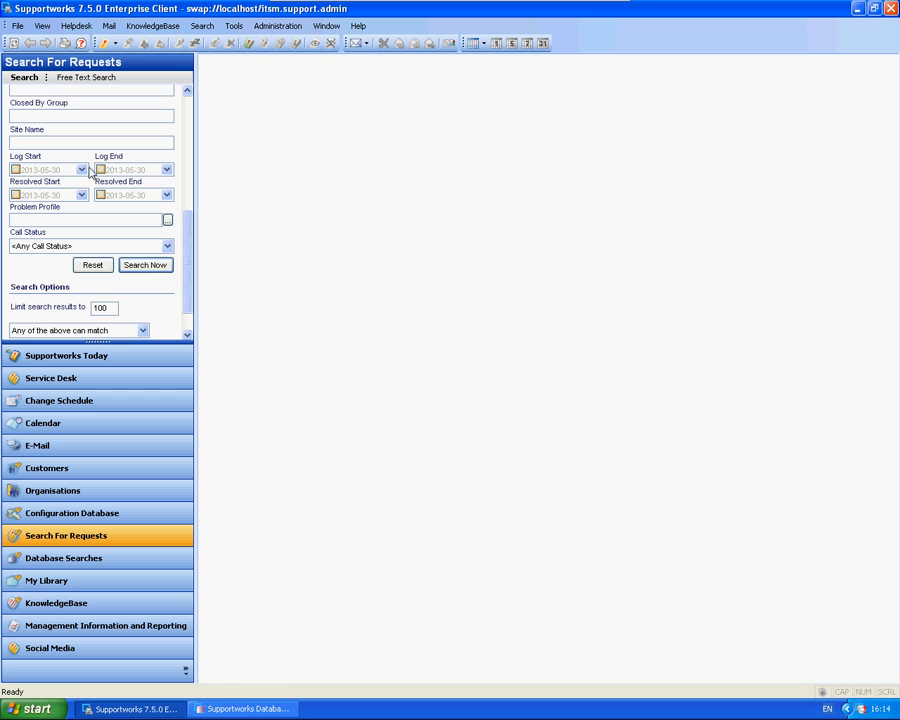
{"action": "left_click_drag", "start_coordinate": [189, 228], "coordinate": [194, 199]}
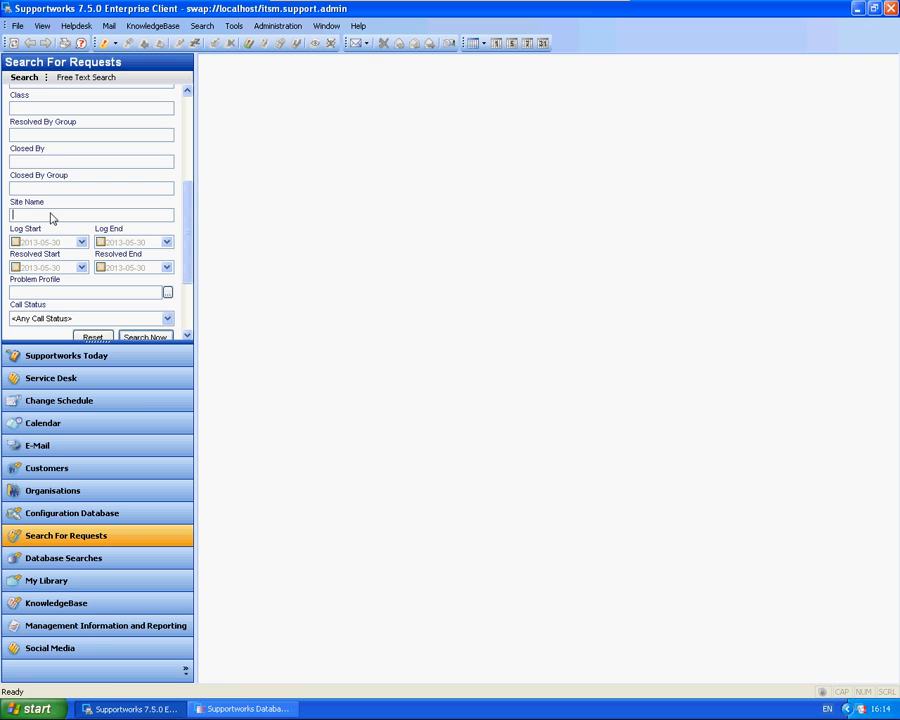
{"action": "left_click_drag", "start_coordinate": [191, 203], "coordinate": [178, 124]}
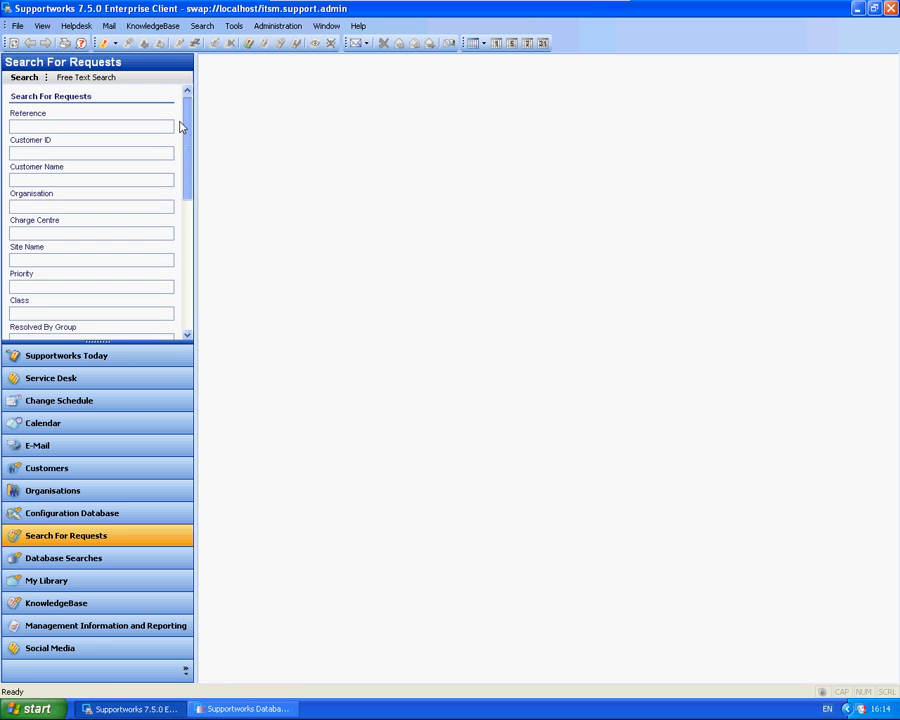
Step: Search for requests using % as the Customer Name
{"action": "left_click", "coordinate": [88, 153]}
{"action": "left_click", "coordinate": [82, 181]}
{"action": "type", "text": "%"}
{"action": "key", "text": "Return"}
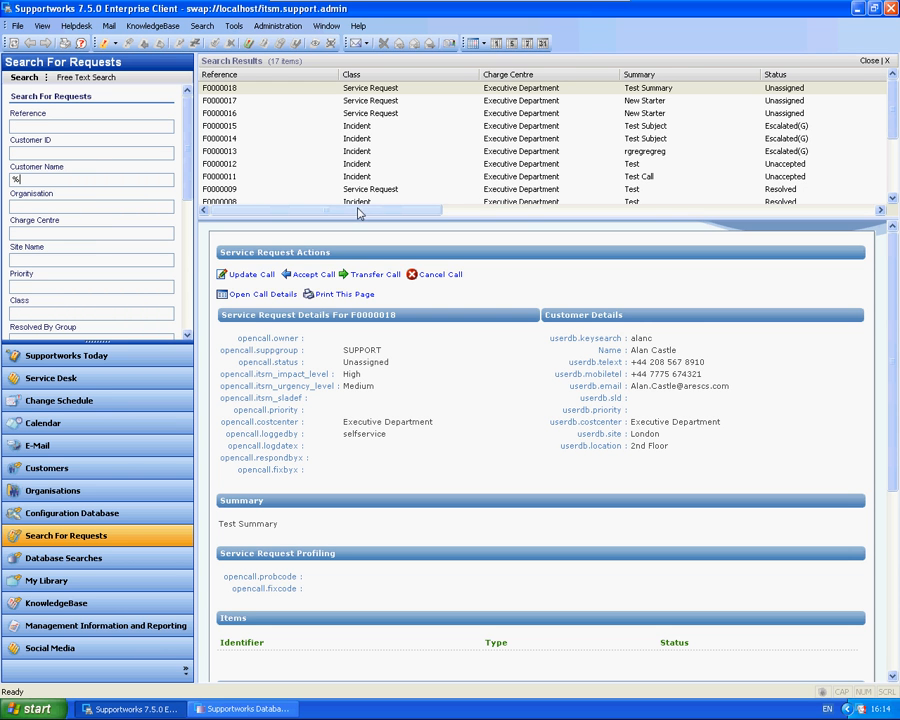
Step: Reorder the search results so the Customer Name and Site Name columns come between Impact Level and Urgency Level
{"action": "left_click_drag", "start_coordinate": [354, 211], "coordinate": [272, 204]}
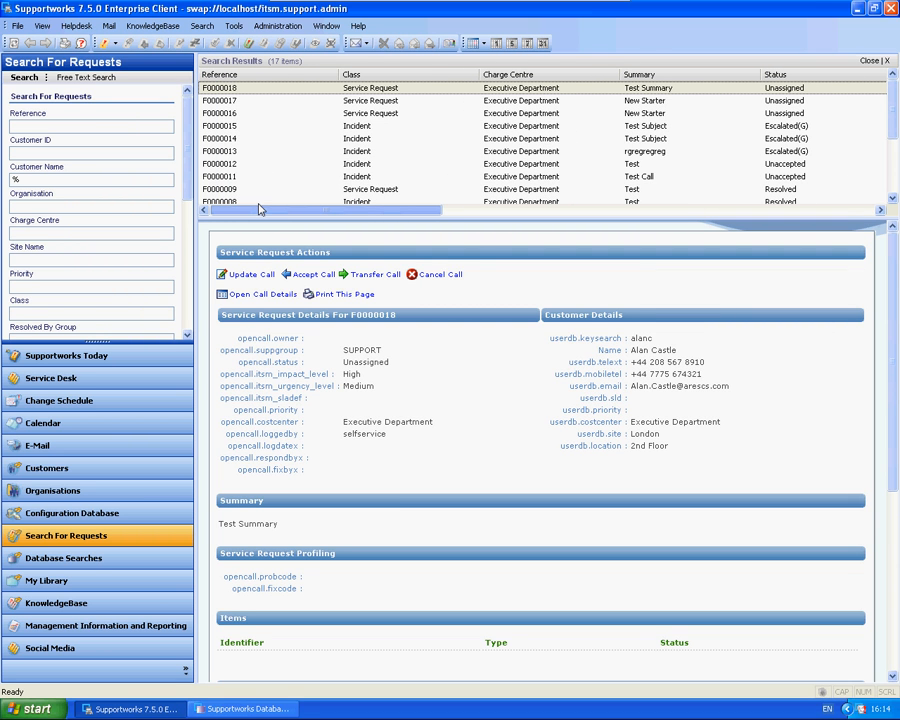
{"action": "left_click_drag", "start_coordinate": [283, 215], "coordinate": [577, 214]}
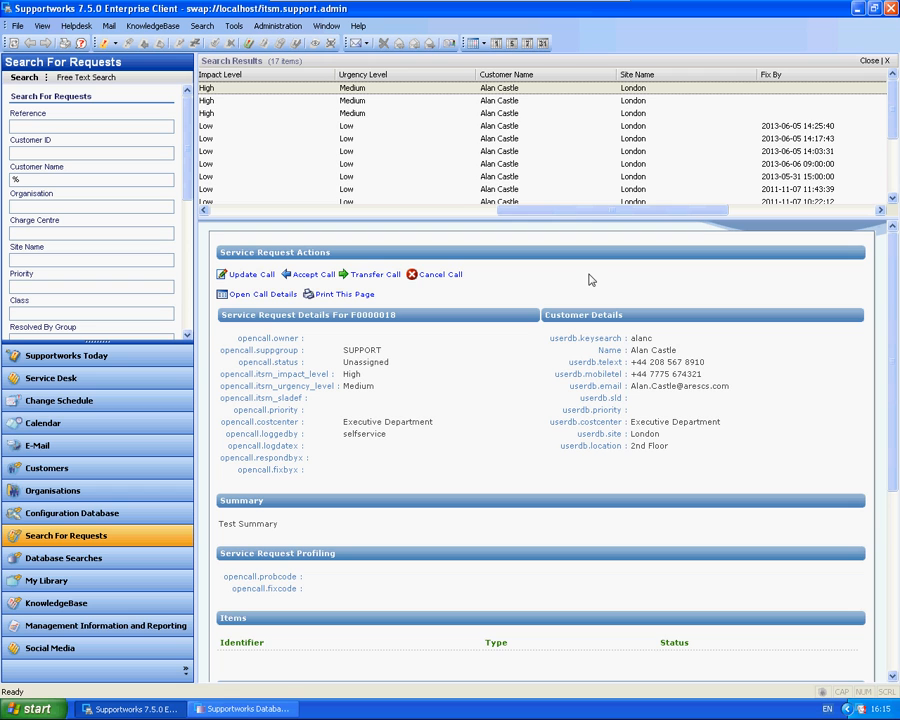
{"action": "left_click_drag", "start_coordinate": [526, 74], "coordinate": [336, 81]}
{"action": "left_click_drag", "start_coordinate": [679, 76], "coordinate": [500, 77]}
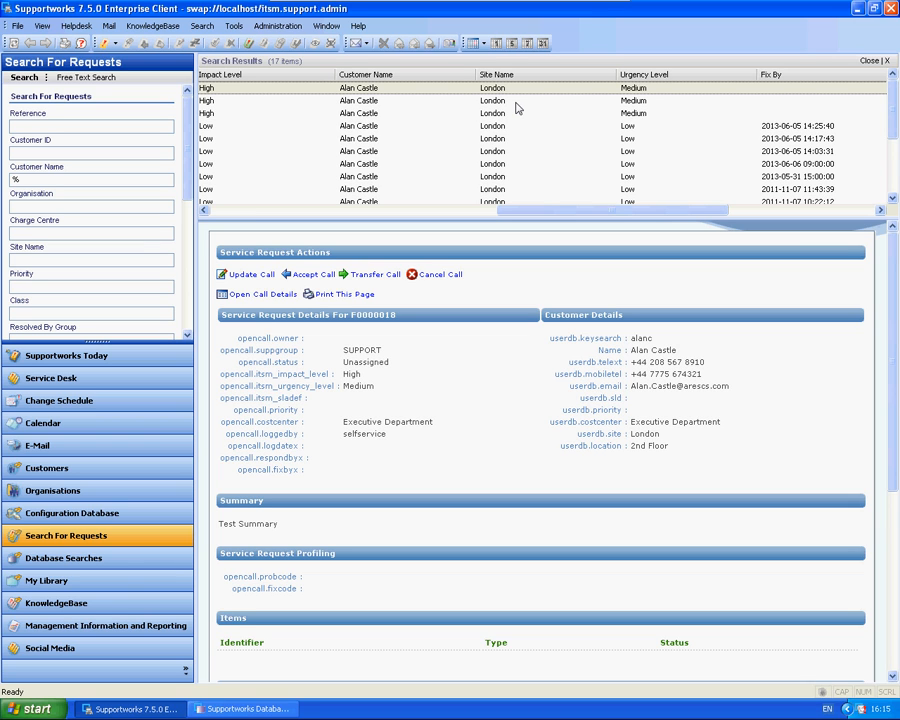
Step: Remove the Site Name column from the results and restore it between Customer Name and Urgency Level using the Field Chooser
{"action": "left_click_drag", "start_coordinate": [531, 79], "coordinate": [555, 140]}
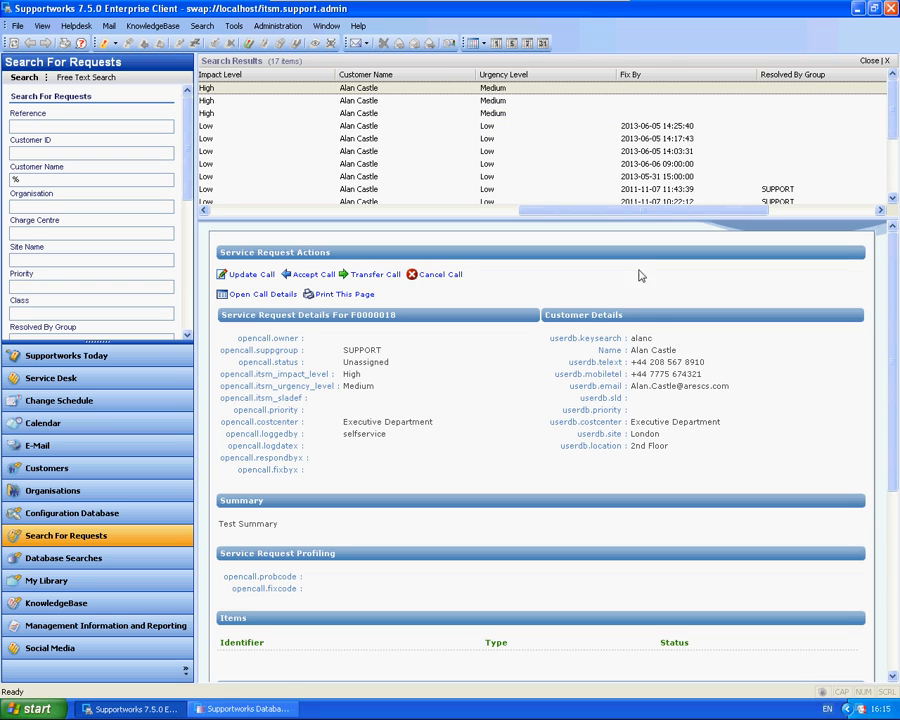
{"action": "right_click", "coordinate": [491, 82]}
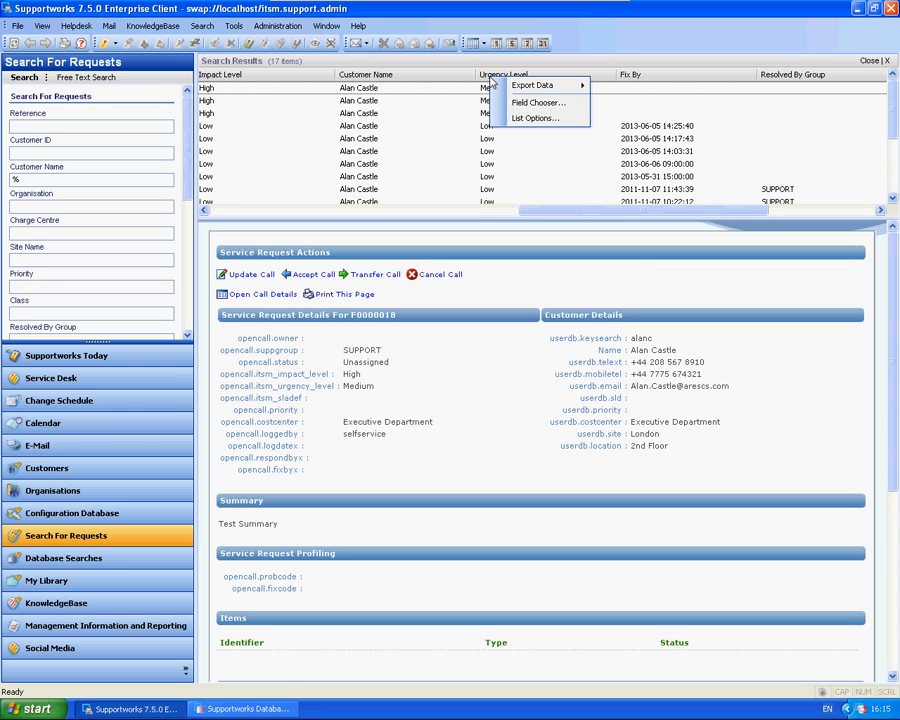
{"action": "left_click", "coordinate": [529, 108]}
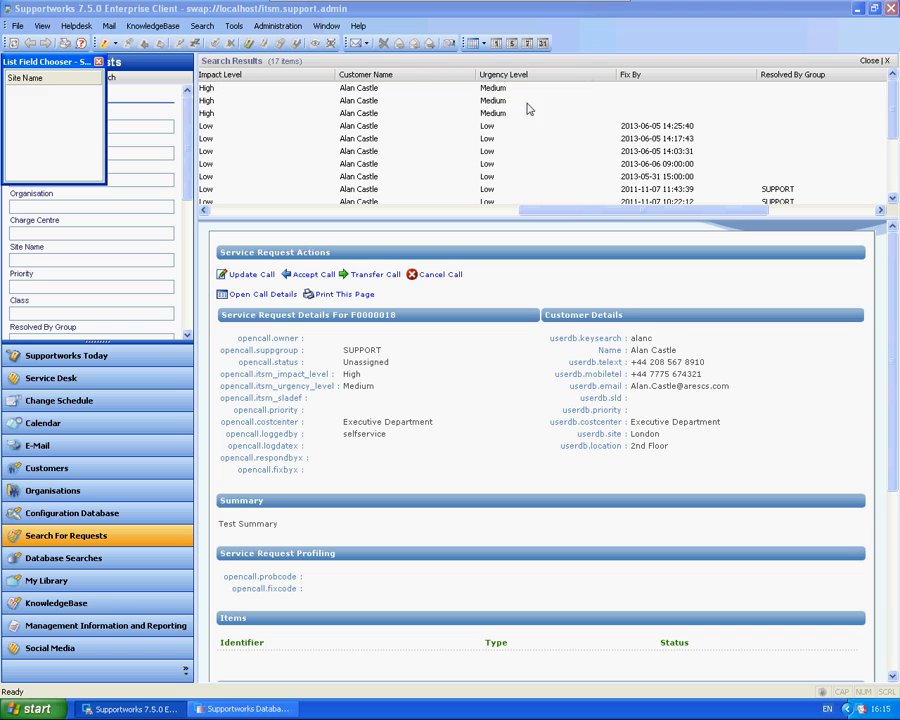
{"action": "left_click_drag", "start_coordinate": [30, 78], "coordinate": [480, 82]}
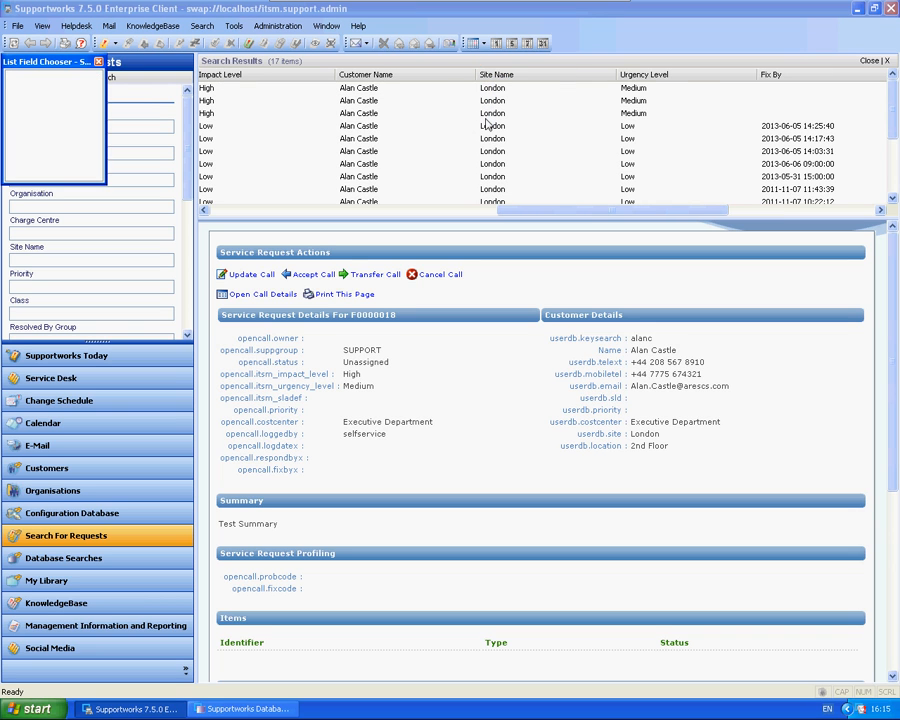
{"action": "left_click", "coordinate": [98, 62]}
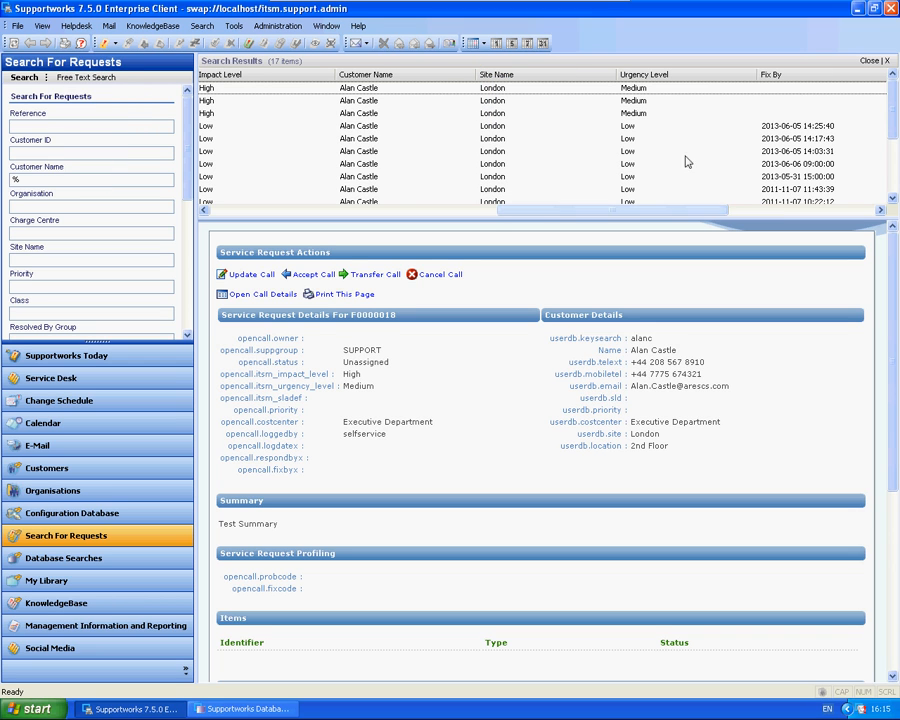
Step: Switch to the Customers view and open the itsm data dictionary for editing
{"action": "left_click_drag", "start_coordinate": [528, 214], "coordinate": [256, 226]}
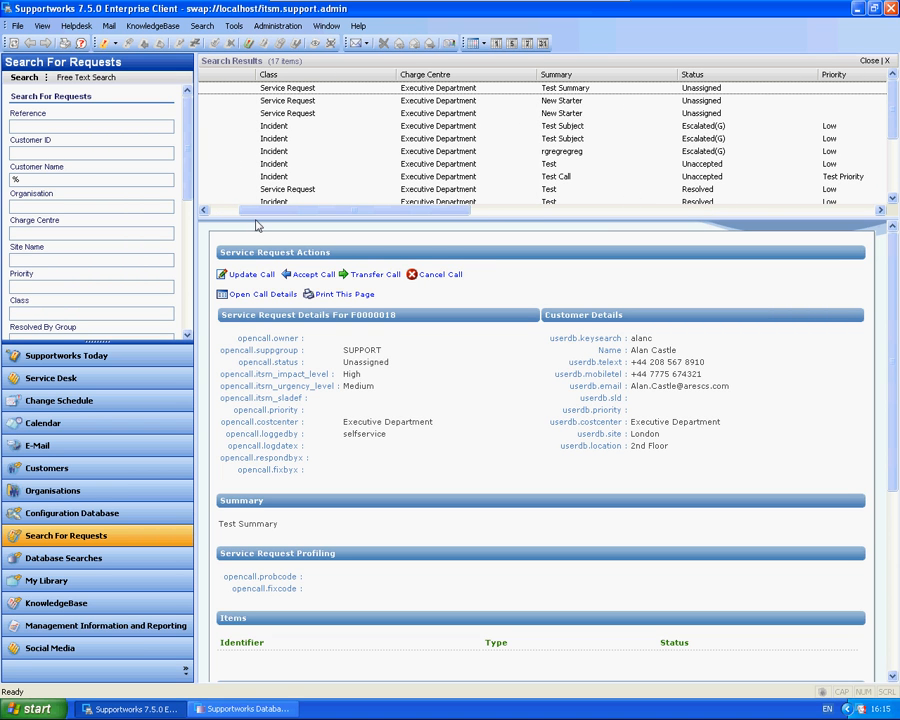
{"action": "left_click", "coordinate": [96, 467]}
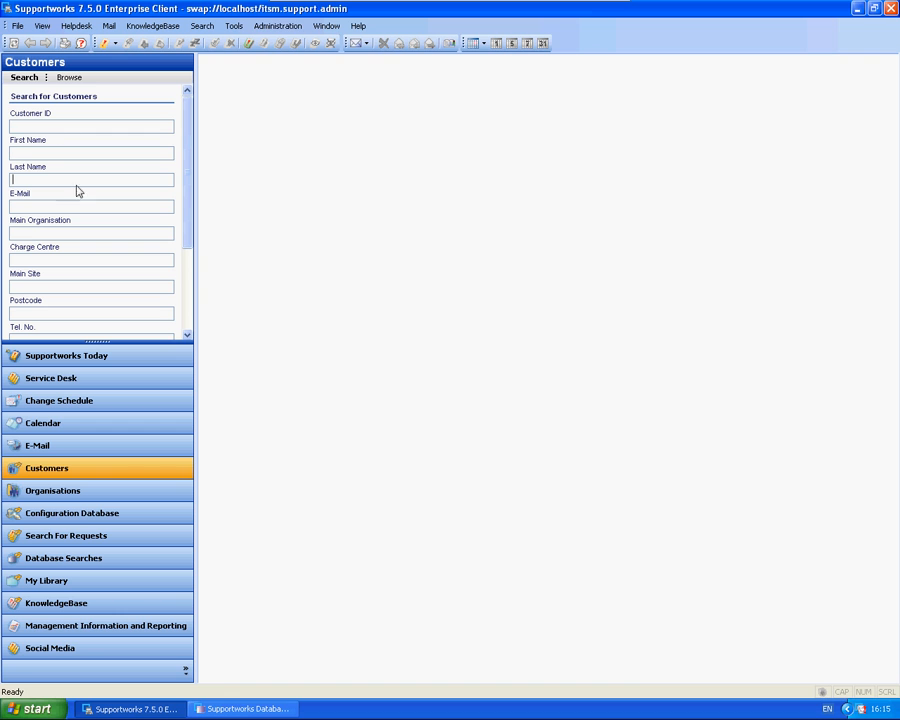
{"action": "left_click", "coordinate": [287, 26]}
{"action": "left_click", "coordinate": [327, 259]}
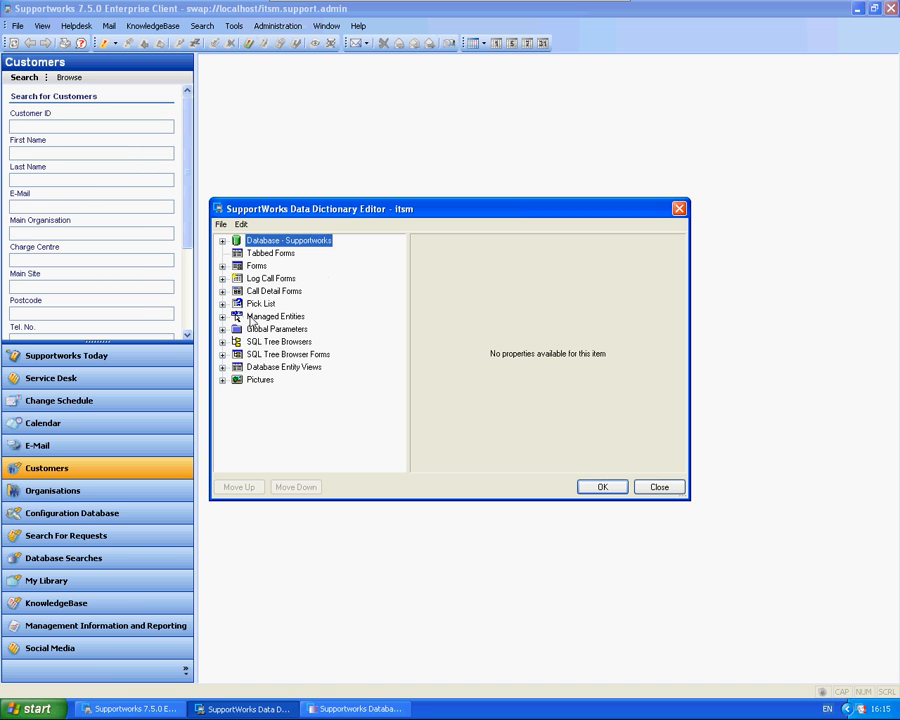
Step: Locate the Customers entry under Database Entity Views in the data dictionary and show its properties
{"action": "left_click", "coordinate": [222, 324]}
{"action": "left_click", "coordinate": [223, 338]}
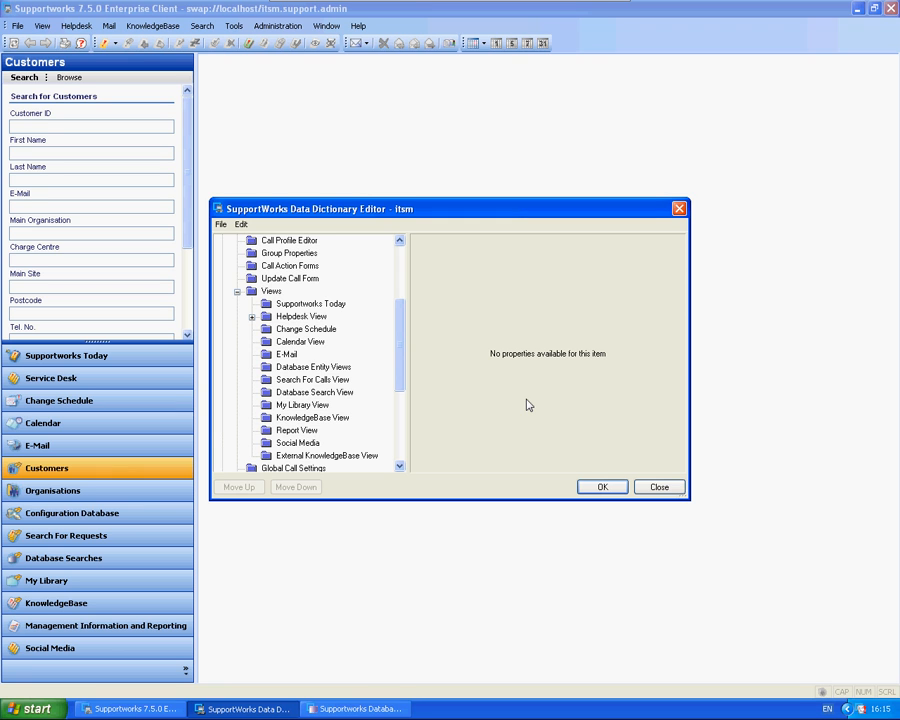
{"action": "left_click", "coordinate": [237, 291]}
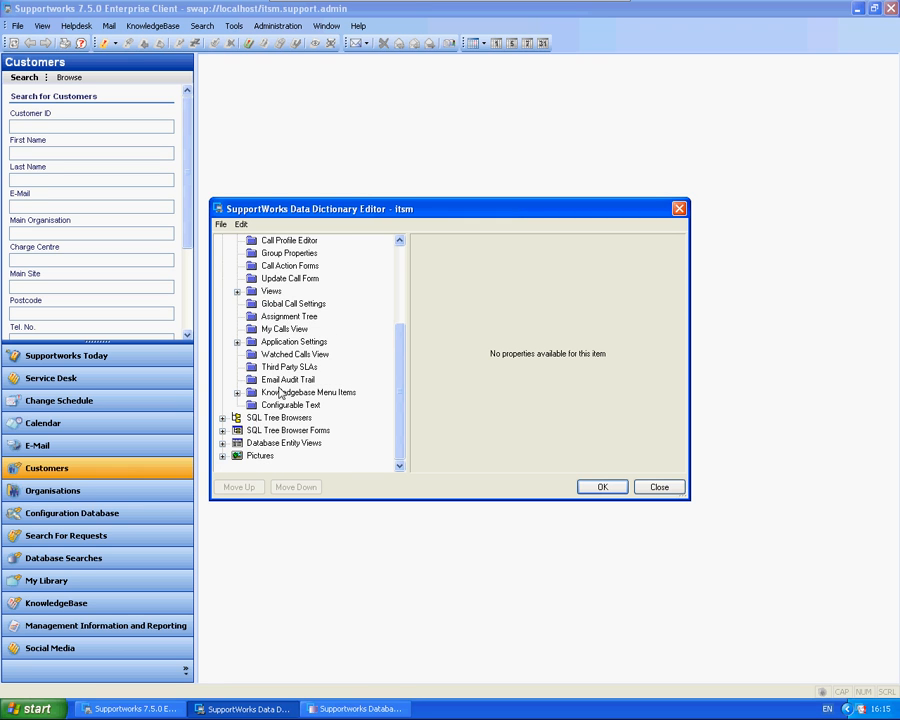
{"action": "left_click_drag", "start_coordinate": [400, 380], "coordinate": [392, 282]}
{"action": "left_click", "coordinate": [222, 316]}
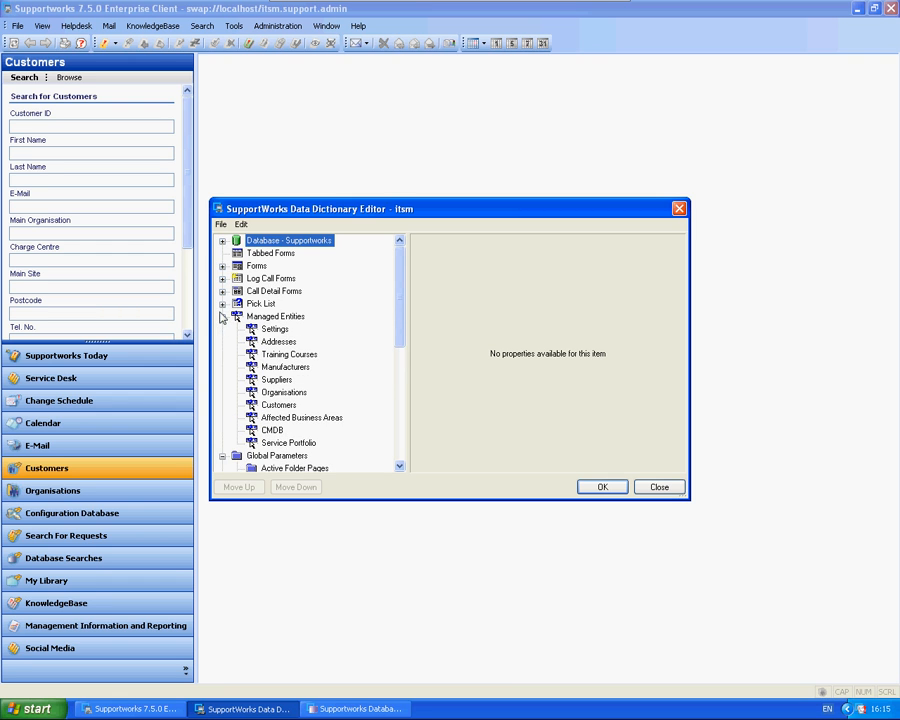
{"action": "left_click", "coordinate": [222, 316]}
{"action": "scroll", "coordinate": [222, 353], "scroll_direction": "down", "scroll_amount": 3}
{"action": "double_click", "coordinate": [275, 443]}
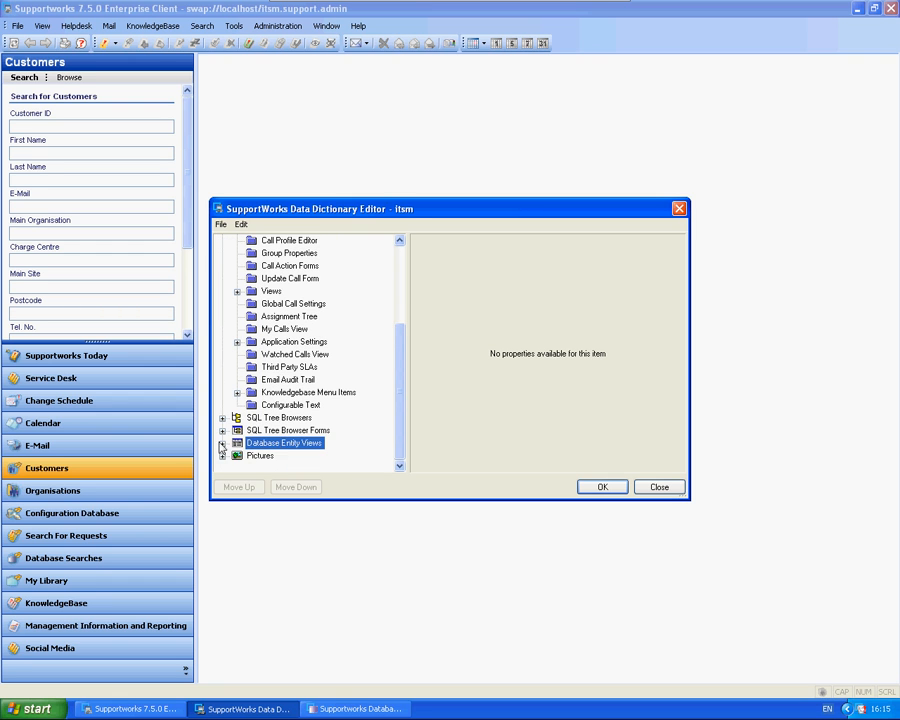
{"action": "left_click", "coordinate": [279, 431]}
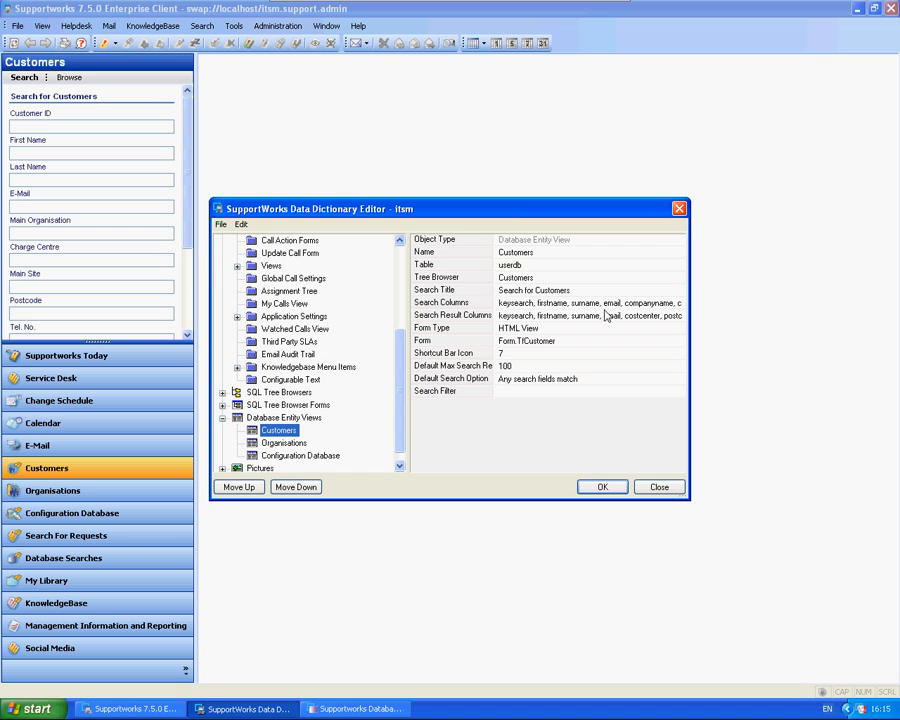
Step: Examine the available and included Search Columns of the Customers entity view, then leave the data dictionary without making changes
{"action": "left_click", "coordinate": [524, 305]}
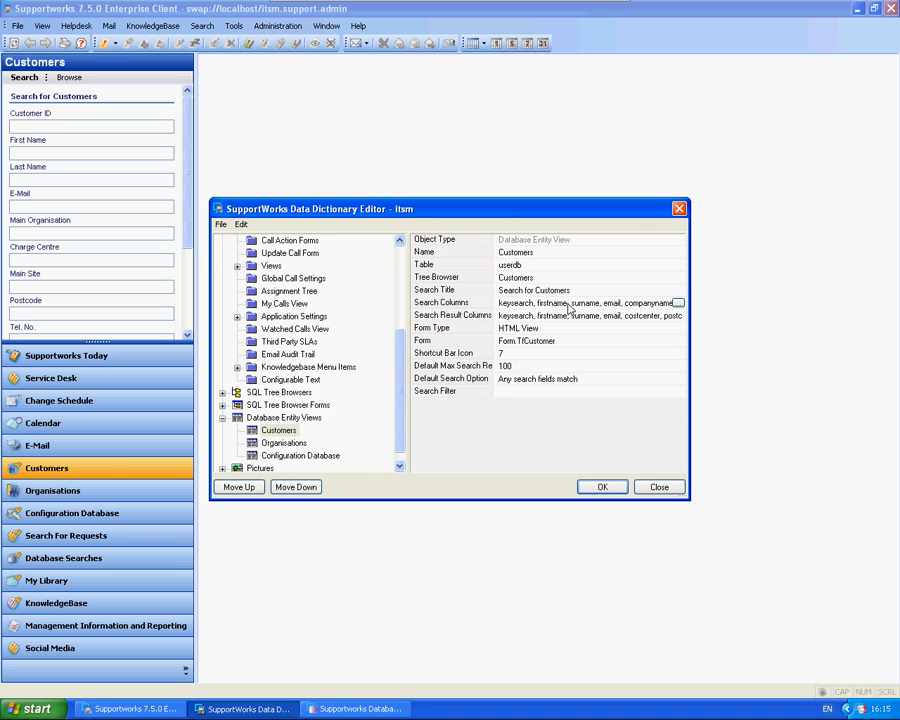
{"action": "left_click", "coordinate": [678, 302]}
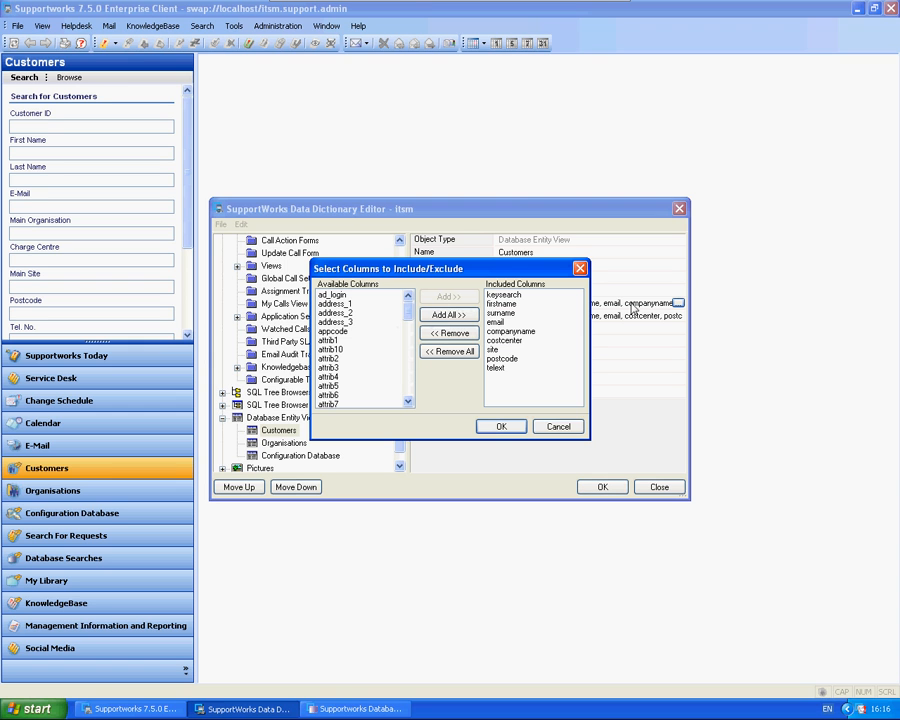
{"action": "mouse_move", "coordinate": [409, 314]}
{"action": "left_mouse_down"}
{"action": "mouse_move", "coordinate": [411, 373]}
{"action": "mouse_move", "coordinate": [410, 306]}
{"action": "left_mouse_up"}
{"action": "left_click", "coordinate": [556, 427]}
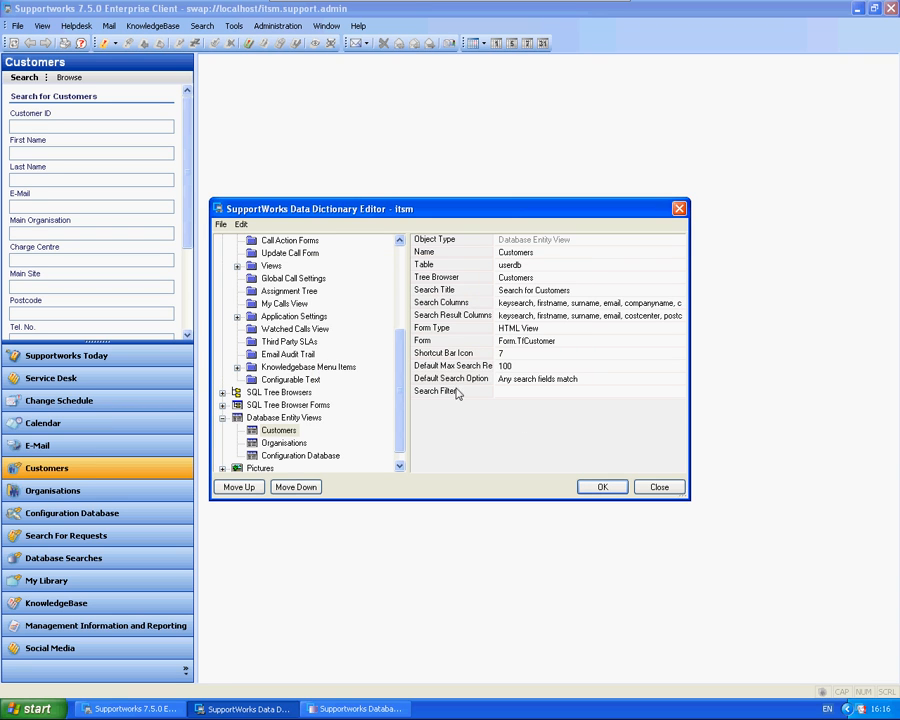
{"action": "scroll", "coordinate": [298, 443], "scroll_direction": "down", "scroll_amount": 1}
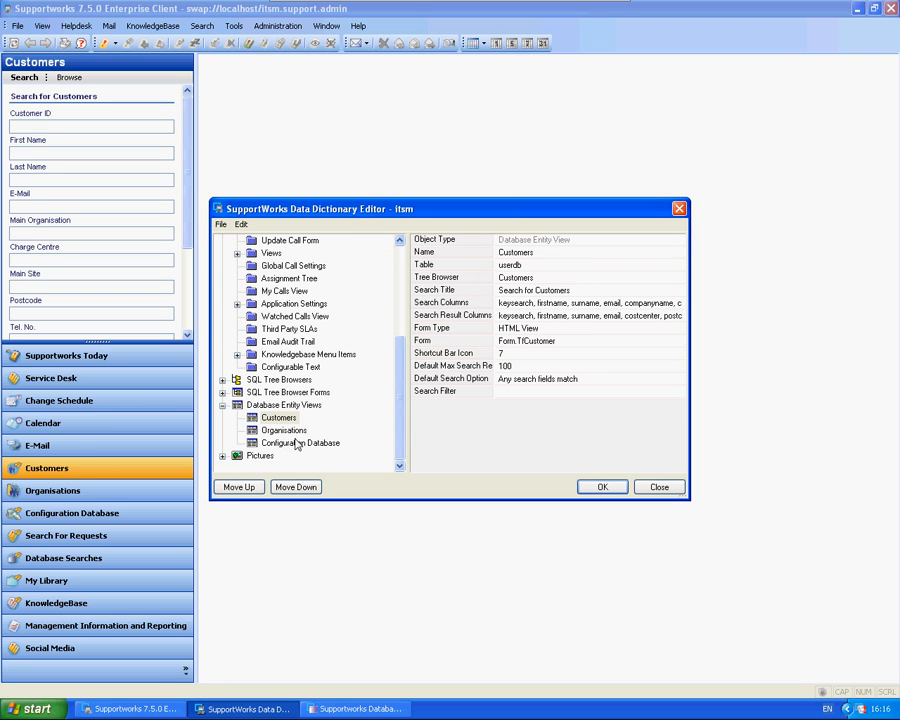
{"action": "left_click", "coordinate": [659, 487]}
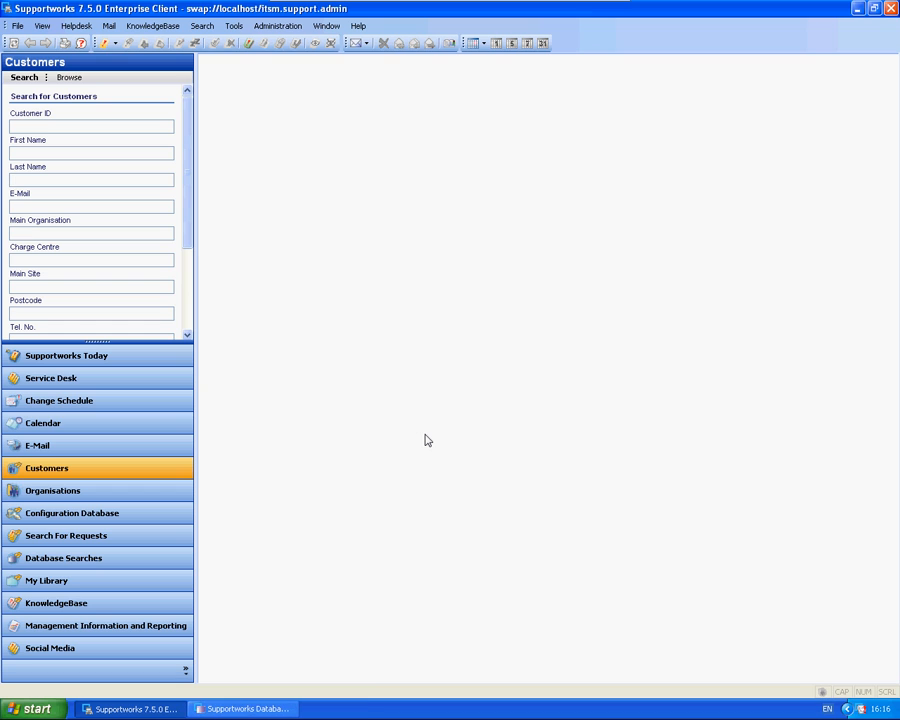